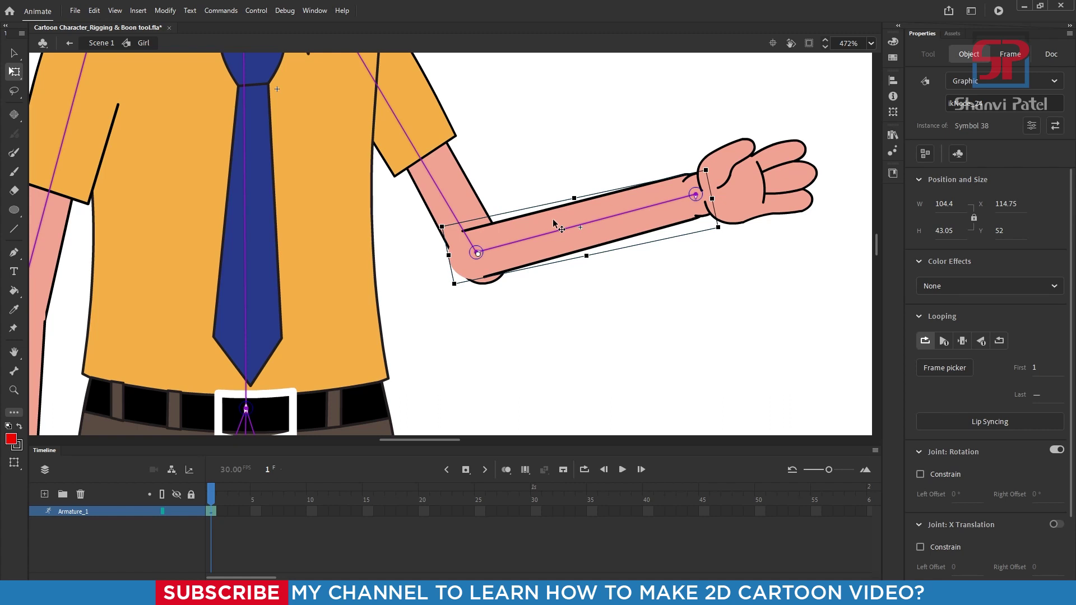
Nudge the raised arm's forearm to X 118.35, Y 53.2 so it lines up with the upper arm at the elbow.
key(Right)
key(Right)
key(Right)
key(Right)
key(Left)
key(Left)
key(Left)
key(Right)
key(Right)
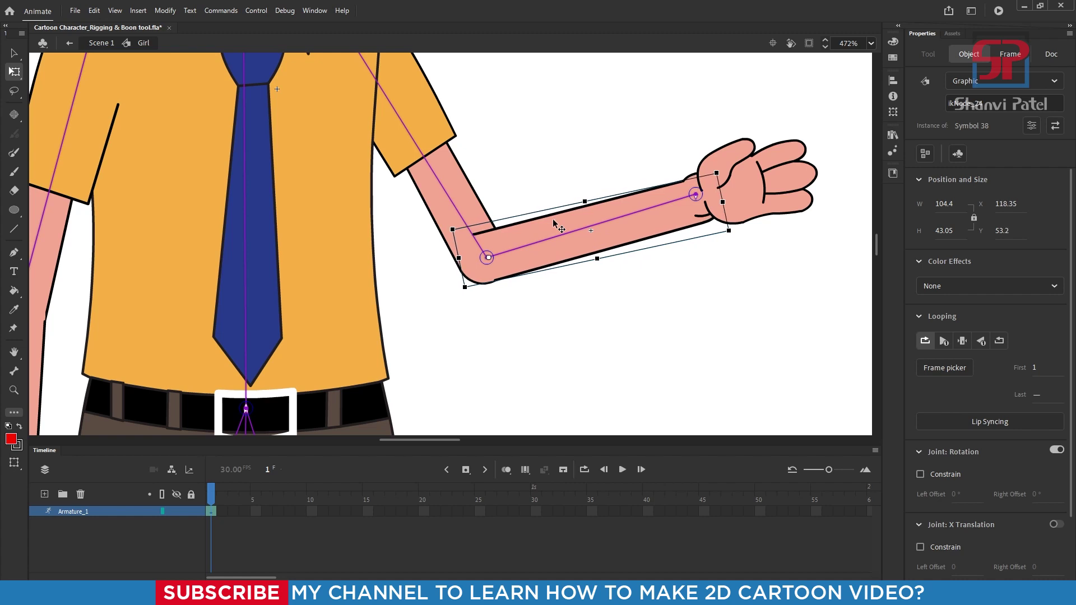
Swing the corrected arm down beside the body and raise it diagonally outward to test the elbow joint.
key(v)
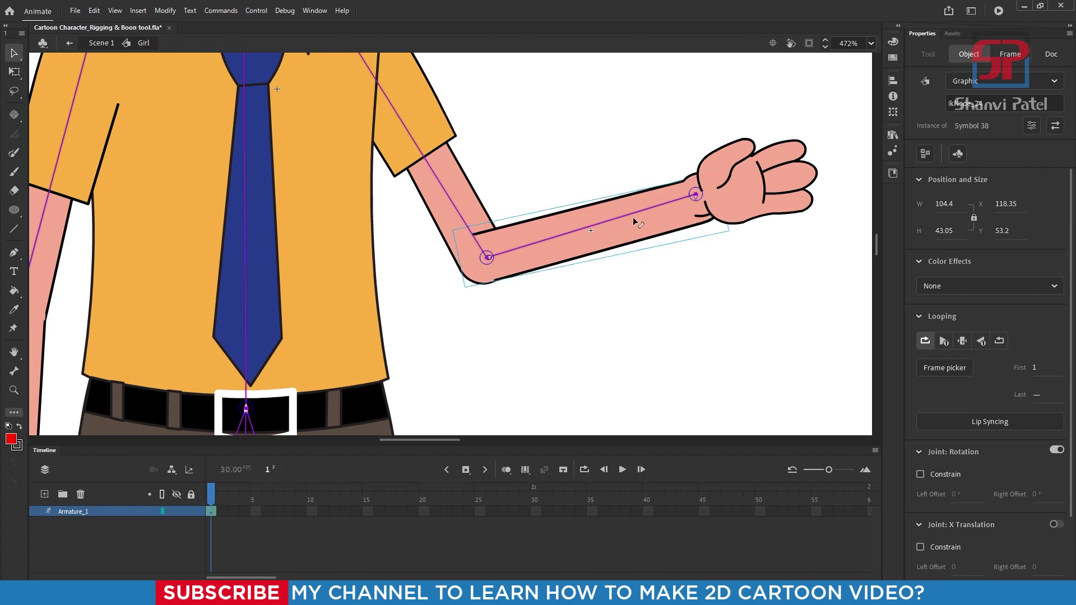
drag(639, 221, 448, 426)
scroll(510, 297, down, 3)
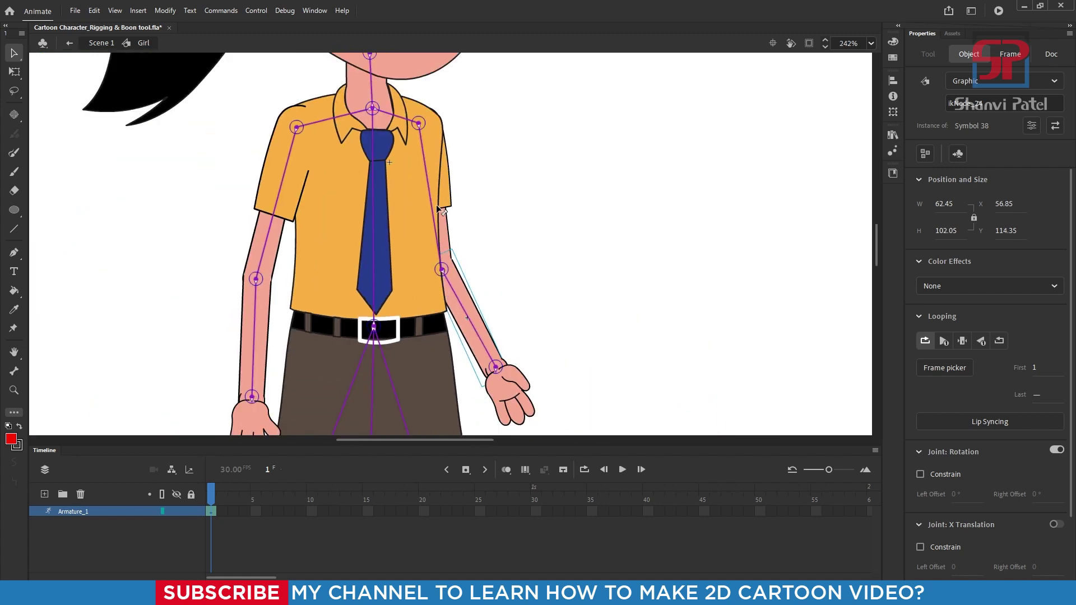
drag(434, 211, 598, 247)
Nudge the outstretched arm's forearm slightly down and inward to close the outline gap at the elbow.
key(q)
click(572, 241)
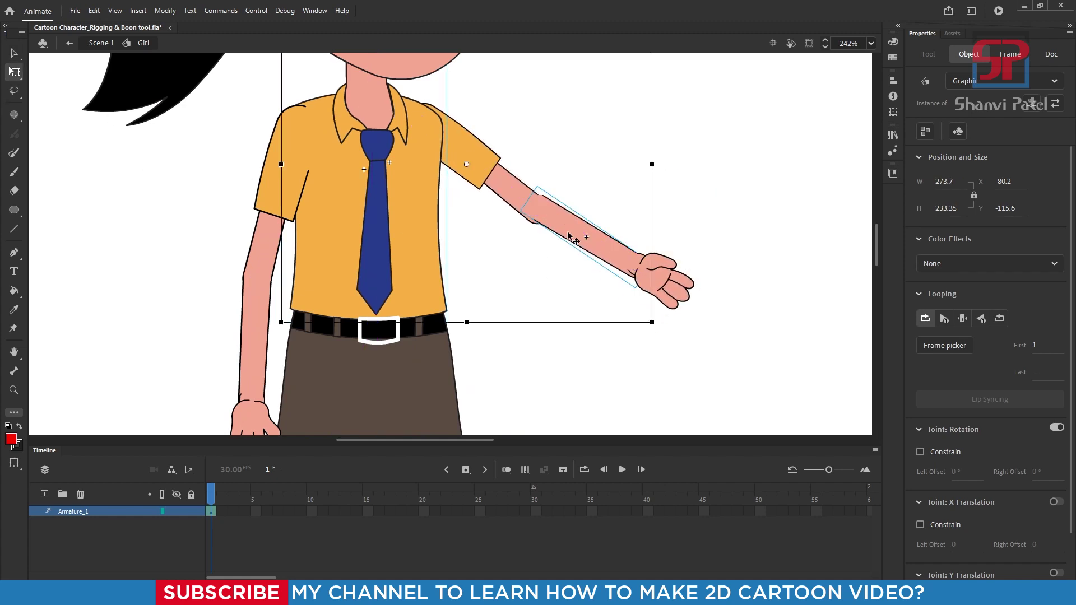
click(711, 228)
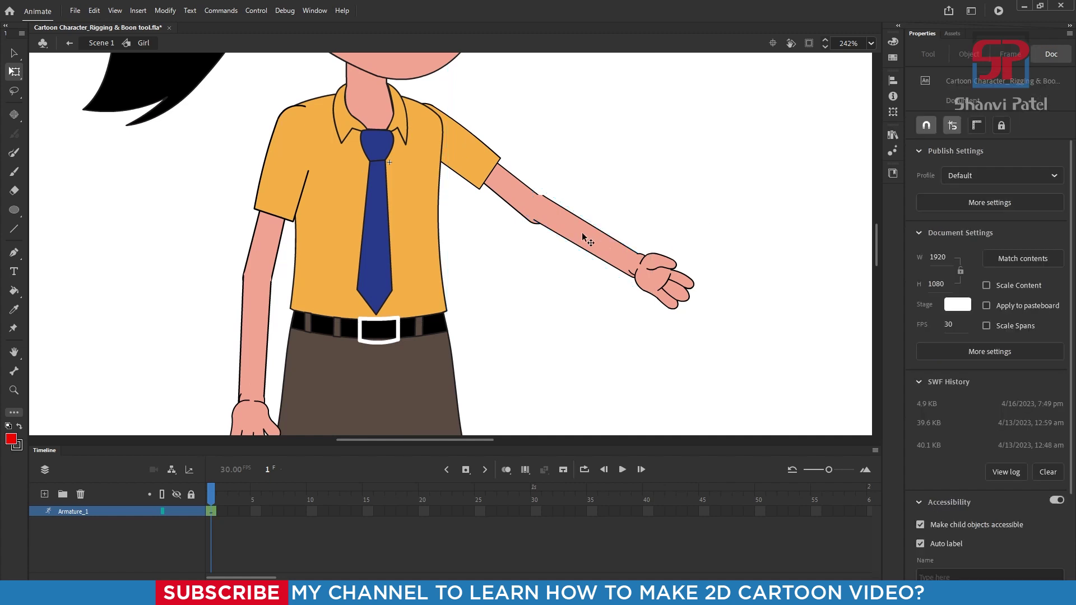
click(583, 240)
key(Down)
key(Left)
key(Left)
key(Down)
key(Left)
key(Left)
key(Left)
key(Down)
Nudge the outstretched arm's hand to about X 198.8, Y 88.6 so it fits the wrist, and deselect it.
drag(639, 262, 639, 260)
click(667, 288)
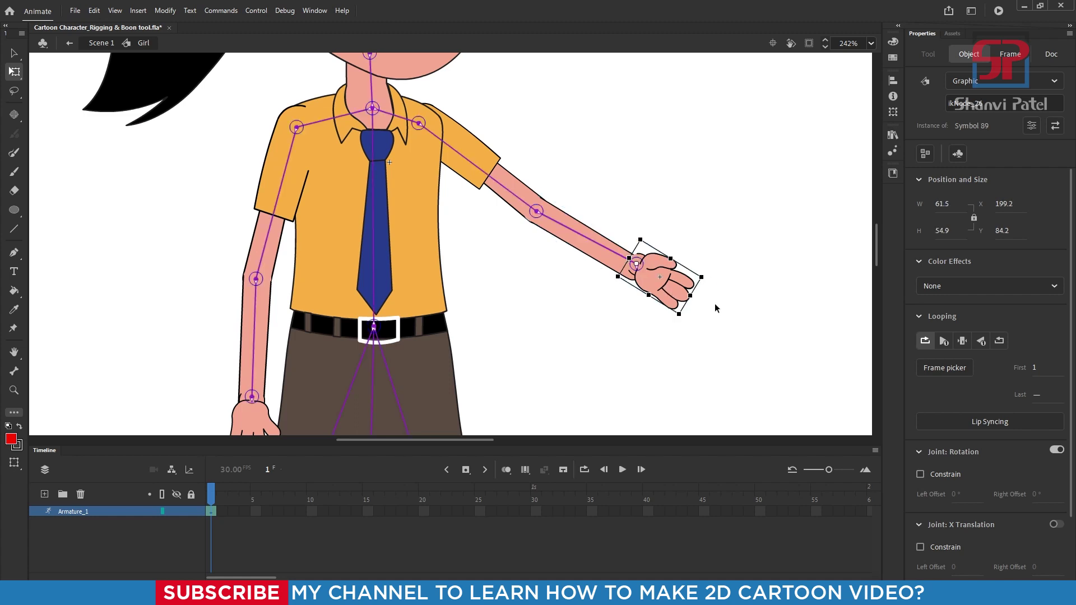
key(Down)
key(Down)
key(Down)
key(Down)
key(Down)
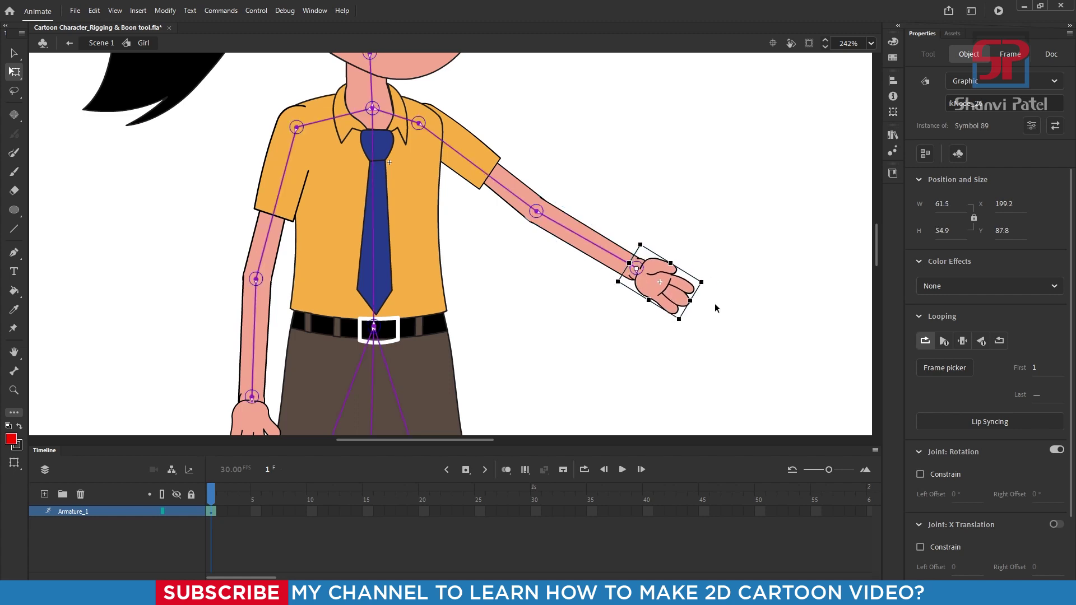
scroll(714, 304, down, 1)
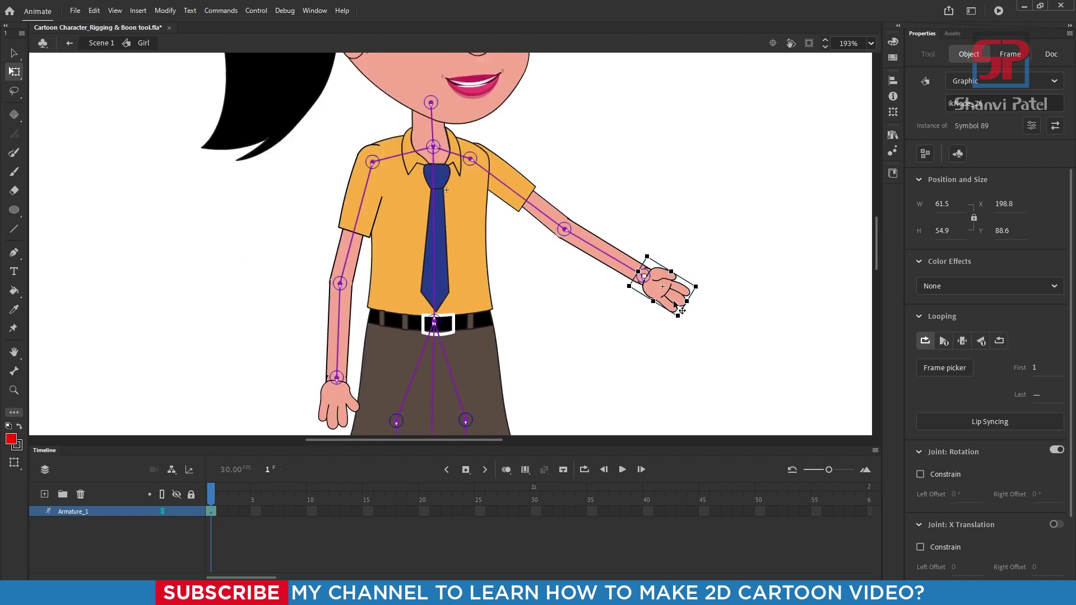
click(701, 351)
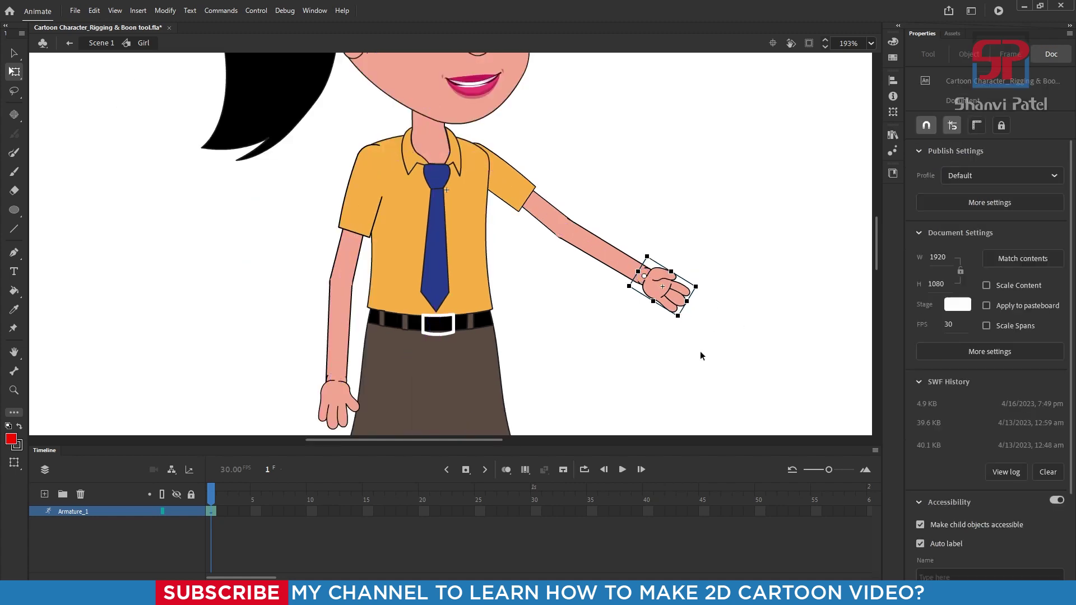
click(347, 257)
drag(298, 211, 320, 255)
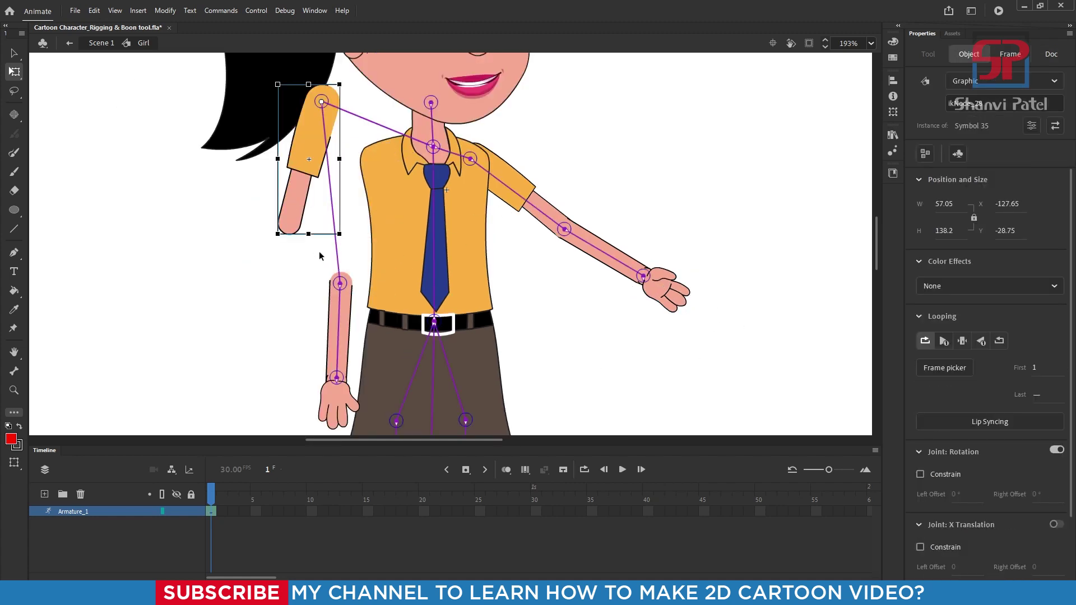
key(ctrl+z)
Swing the straight arm outward, then lower both arms to hang slightly away from the body.
key(v)
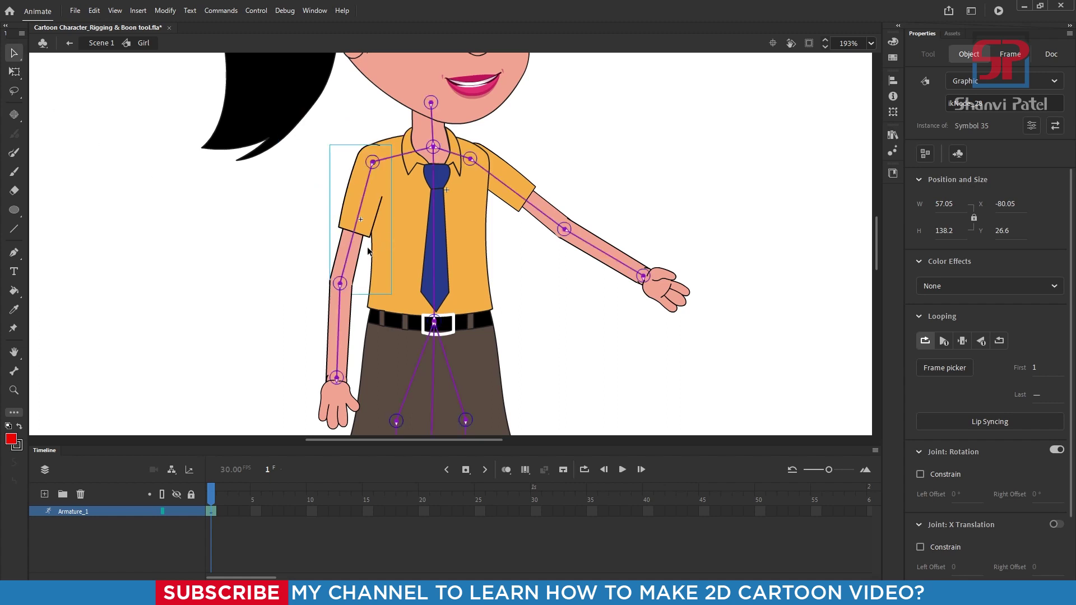
drag(348, 254, 258, 302)
drag(522, 197, 493, 220)
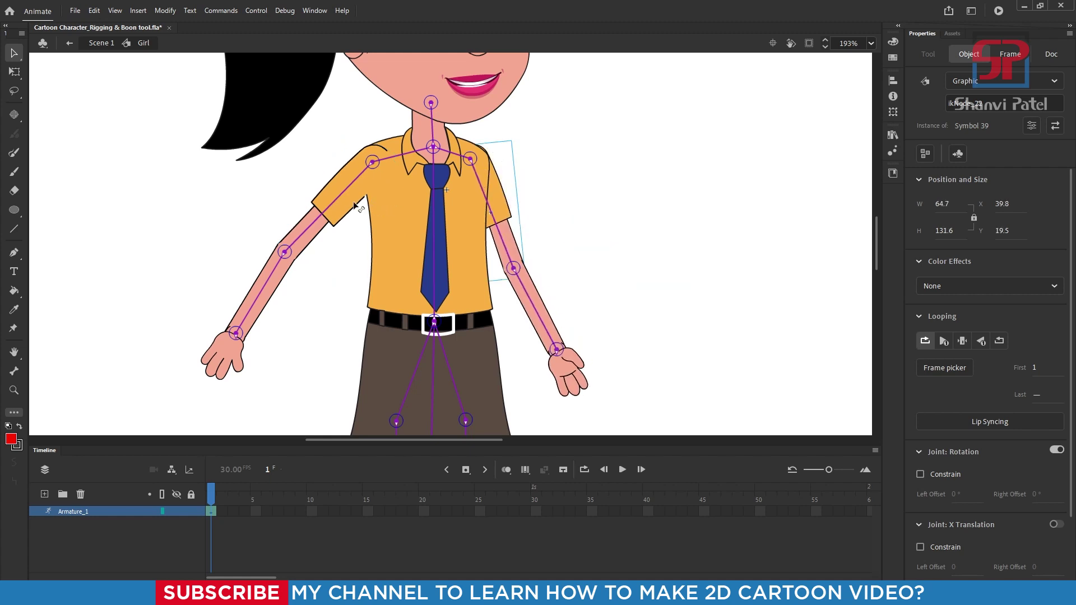
drag(336, 198, 367, 217)
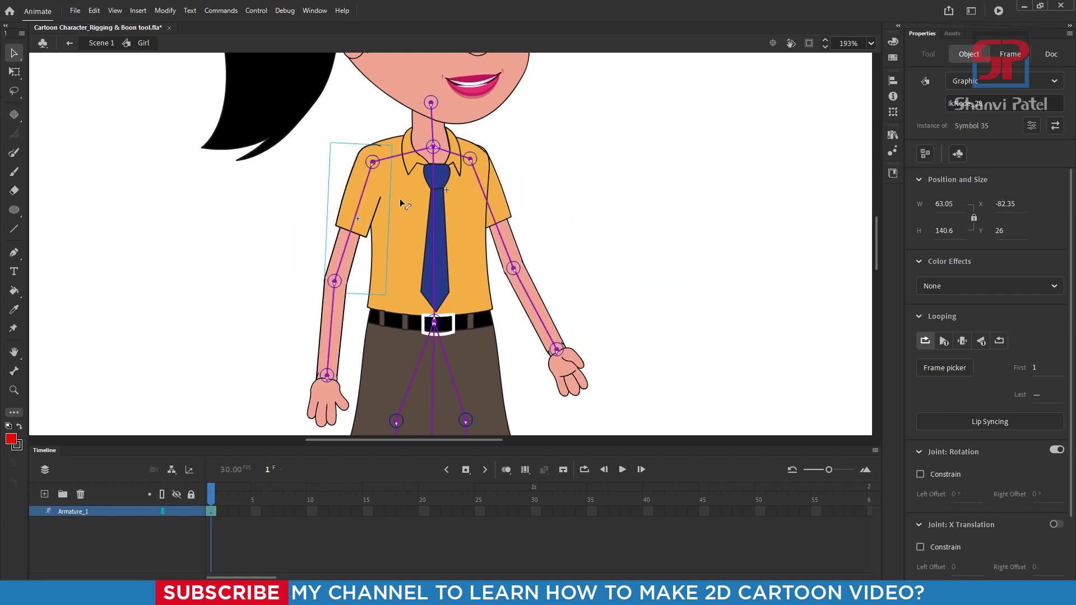
scroll(416, 166, down, 4)
scroll(437, 296, up, 1)
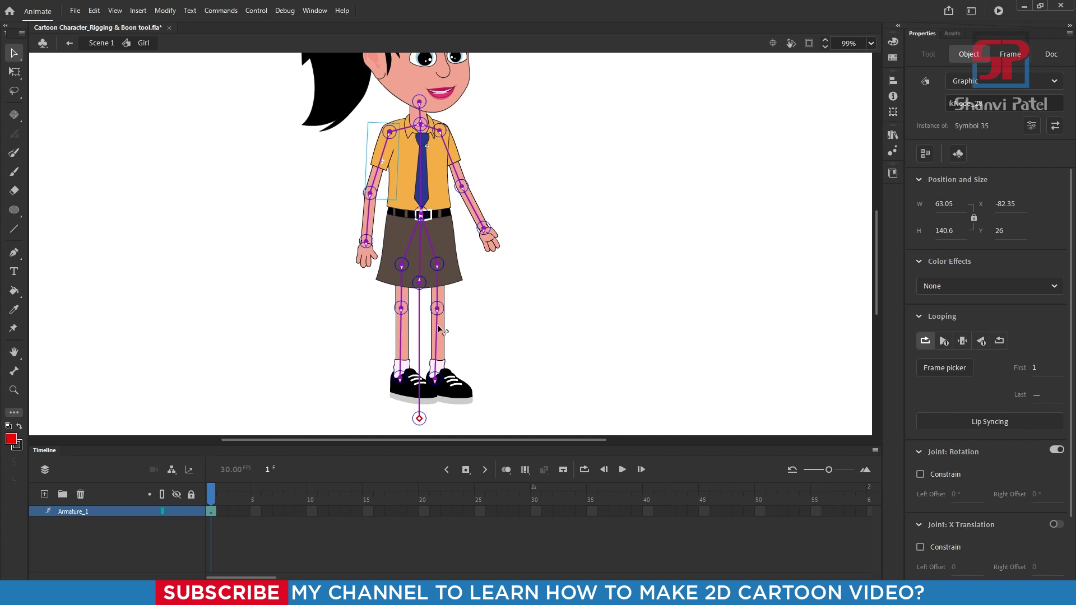
Pose the legs by bending one knee so its foot lifts backward and bringing the other knee forward.
click(455, 291)
drag(455, 291, 362, 302)
scroll(422, 324, down, 1)
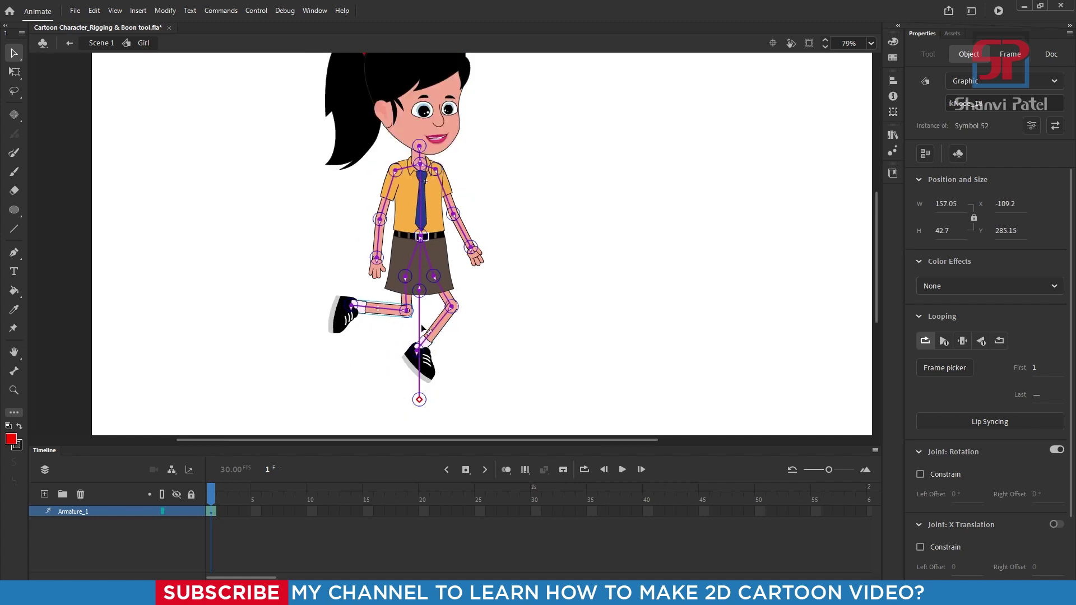
drag(451, 305, 461, 325)
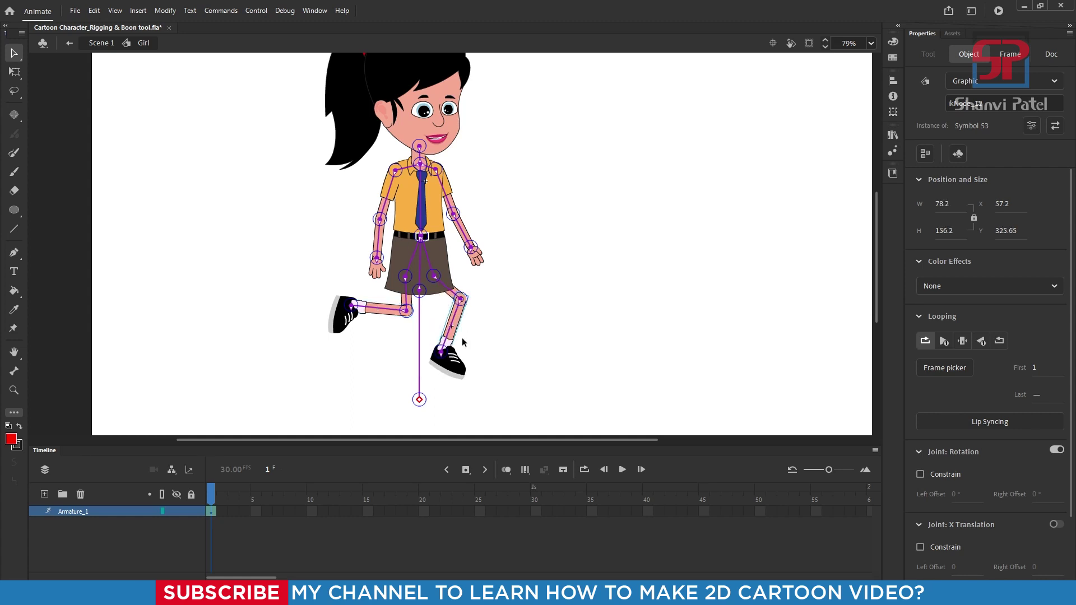
Tilt the head forward by rotating it about the neck joint.
scroll(449, 336, down, 2)
scroll(427, 175, up, 2)
drag(457, 145, 487, 157)
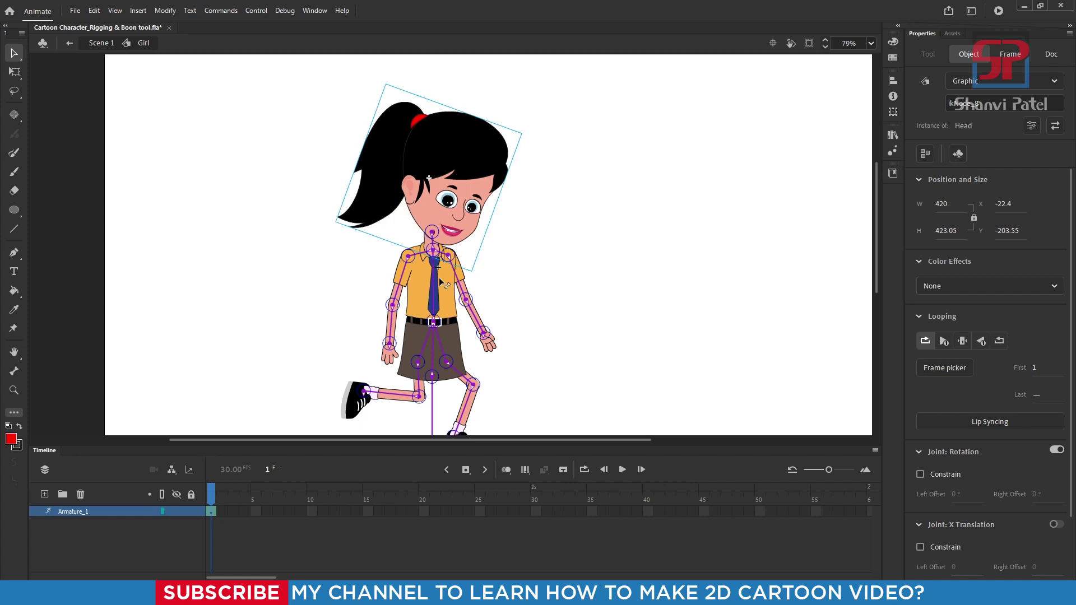
Try a joint speed of 21% on the torso bone and test bending the torso with it.
click(435, 278)
click(445, 272)
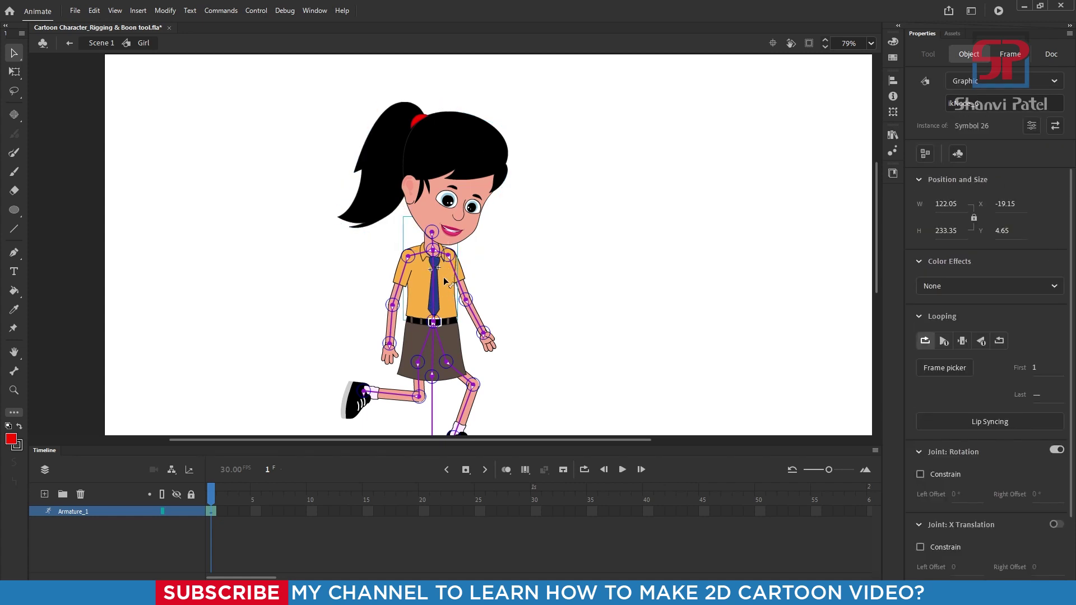
click(546, 259)
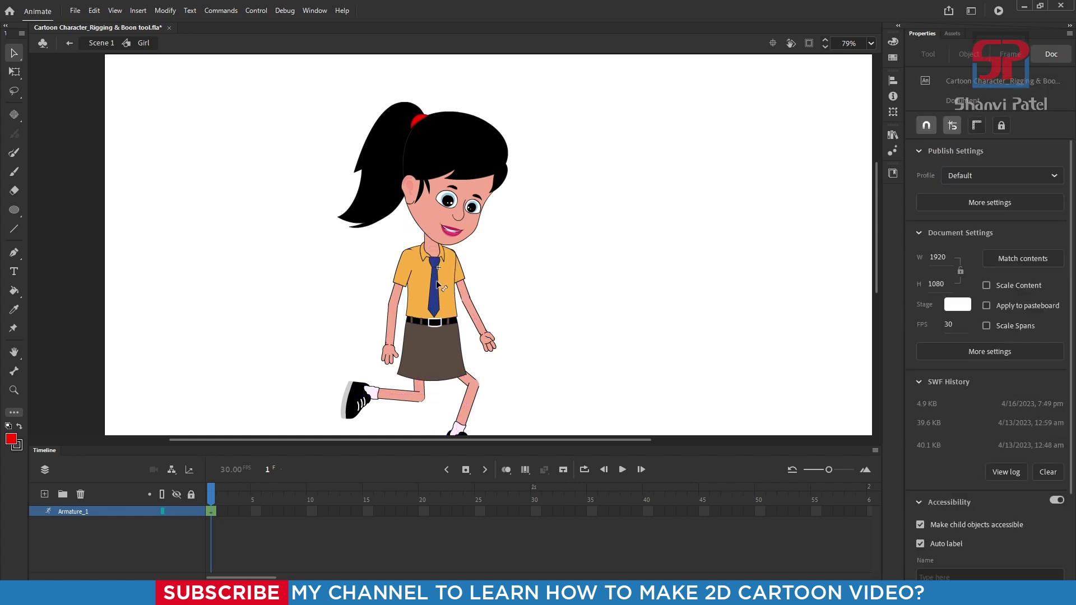
click(437, 281)
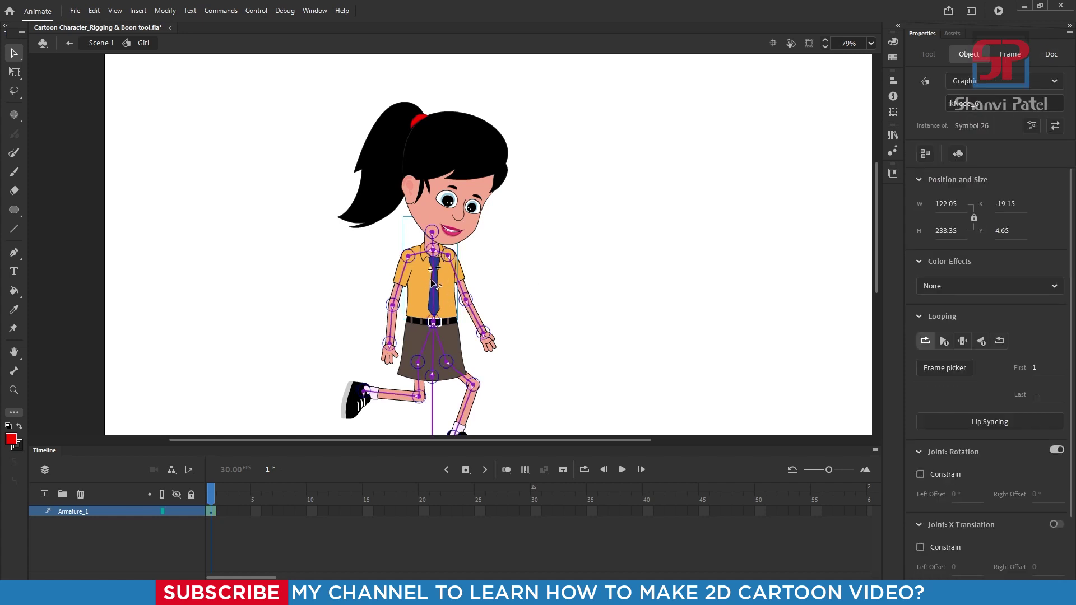
click(432, 284)
drag(991, 233, 1001, 231)
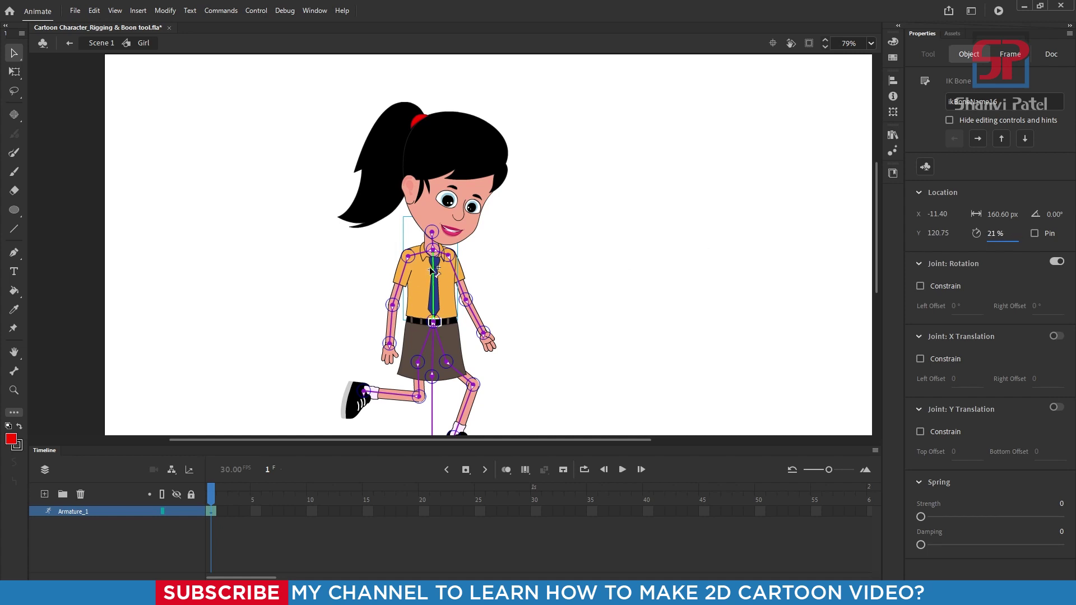
drag(443, 268, 453, 271)
key(ctrl+z)
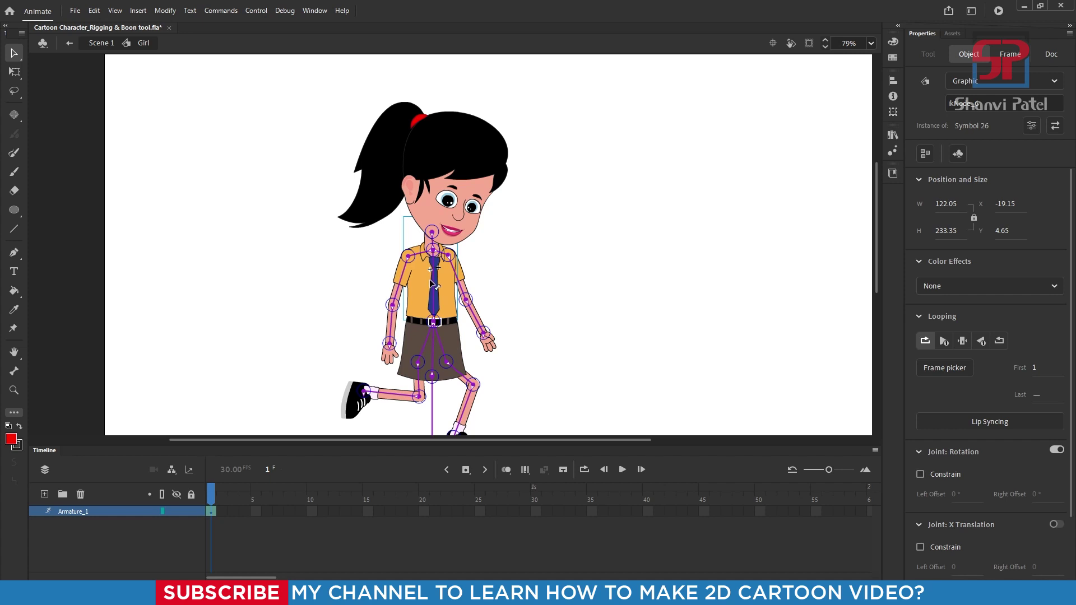
click(438, 240)
mouse_move(444, 268)
mouse_down()
mouse_move(453, 264)
mouse_move(426, 257)
mouse_move(475, 282)
mouse_move(436, 265)
mouse_move(427, 273)
mouse_up()
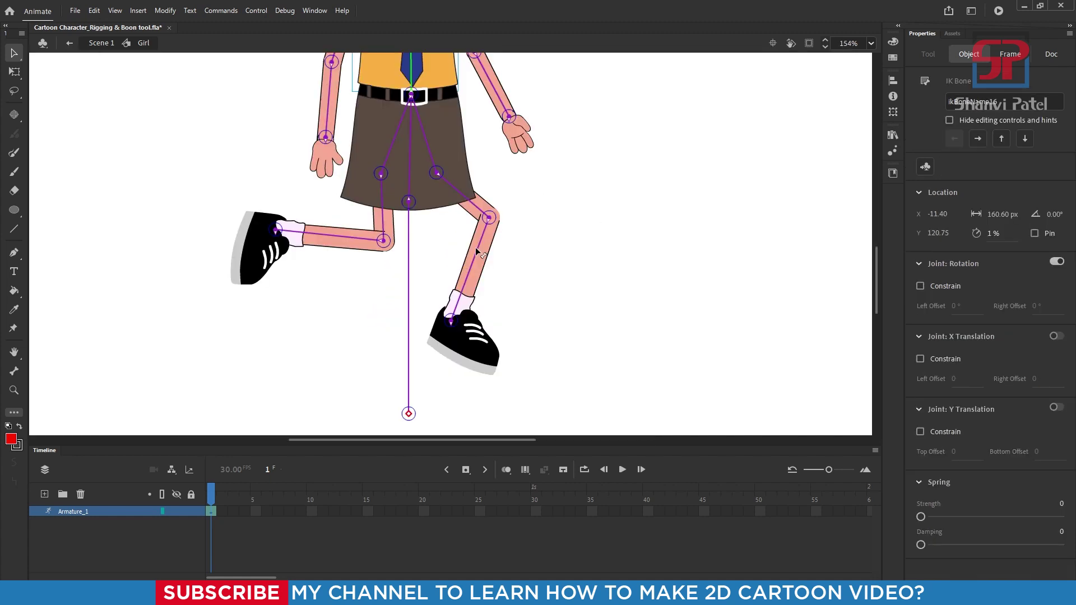
Straighten the forward leg beneath the skirt and select its thigh bone to examine the knee joint closely.
drag(475, 247, 436, 294)
scroll(431, 232, up, 2)
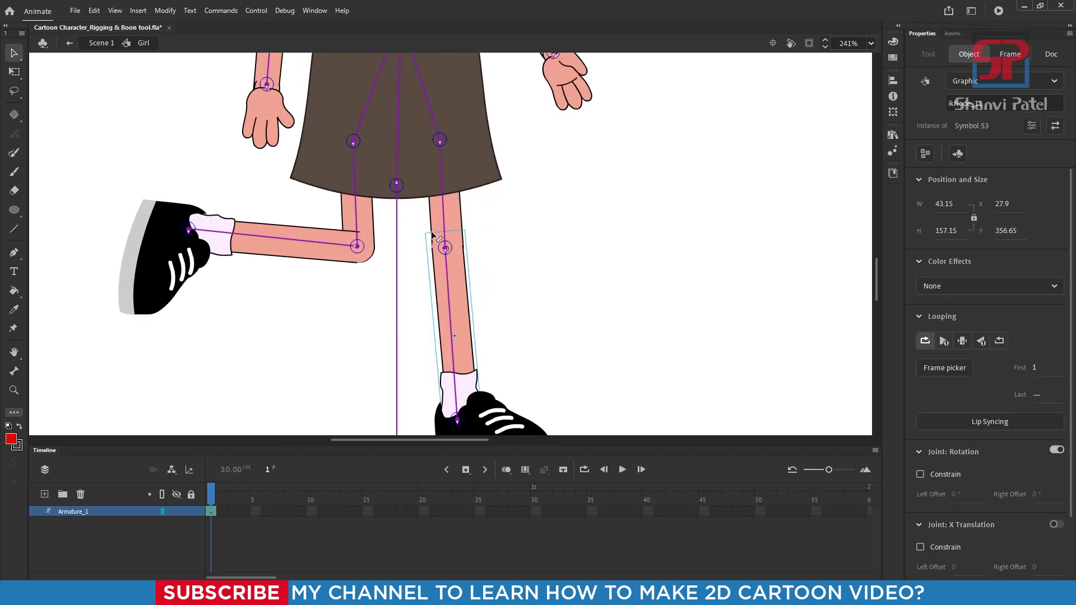
scroll(434, 234, up, 1)
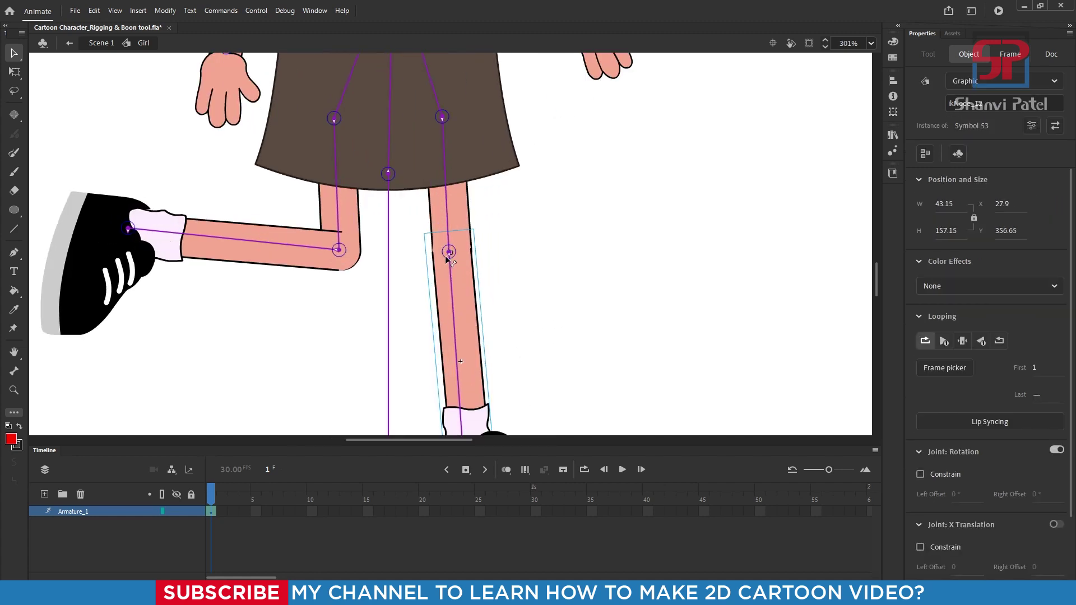
click(449, 258)
scroll(450, 261, up, 4)
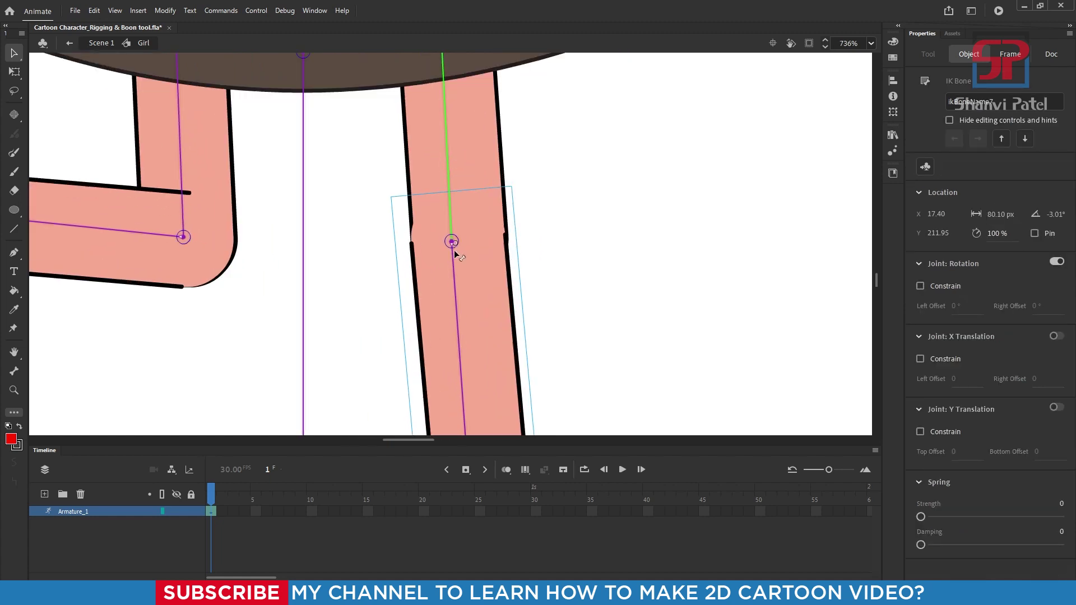
Constrain the joint rotation of the straightened leg's lower leg with a left offset of 0° and a right offset of 162°.
click(14, 371)
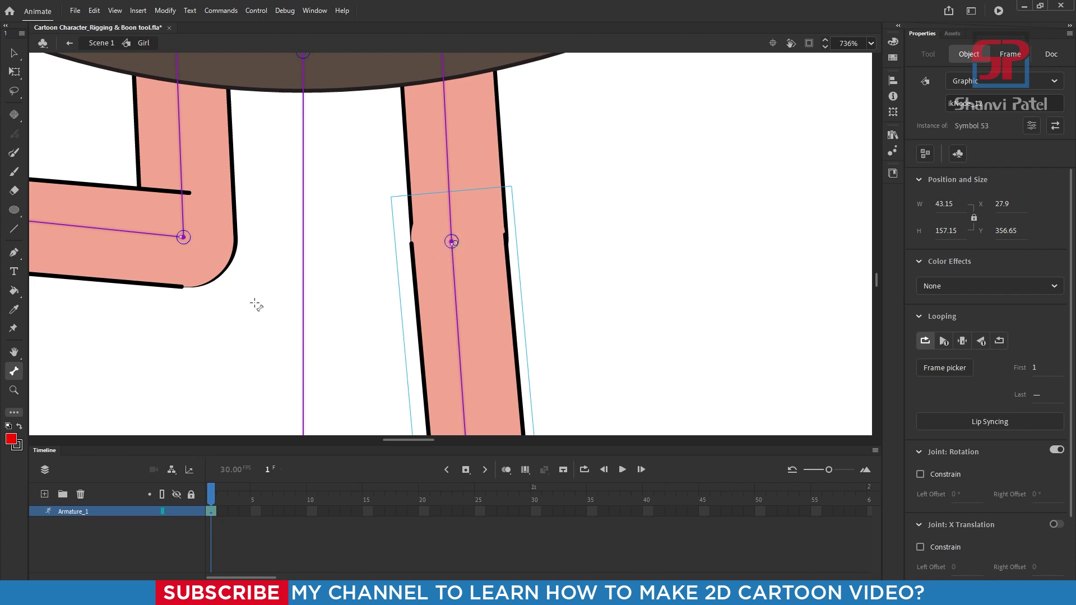
scroll(390, 234, down, 3)
click(526, 250)
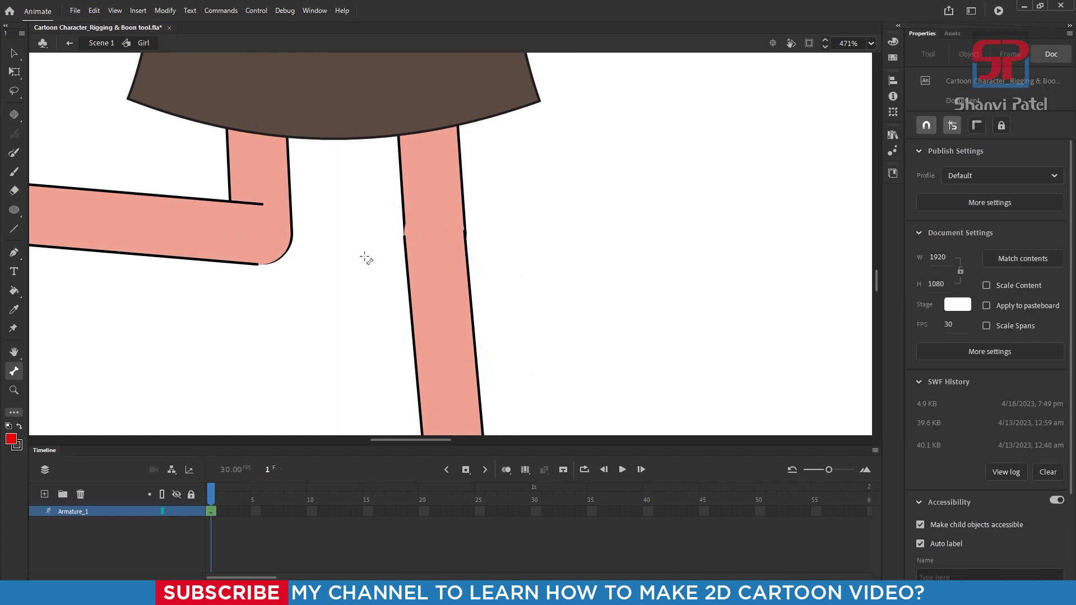
click(436, 314)
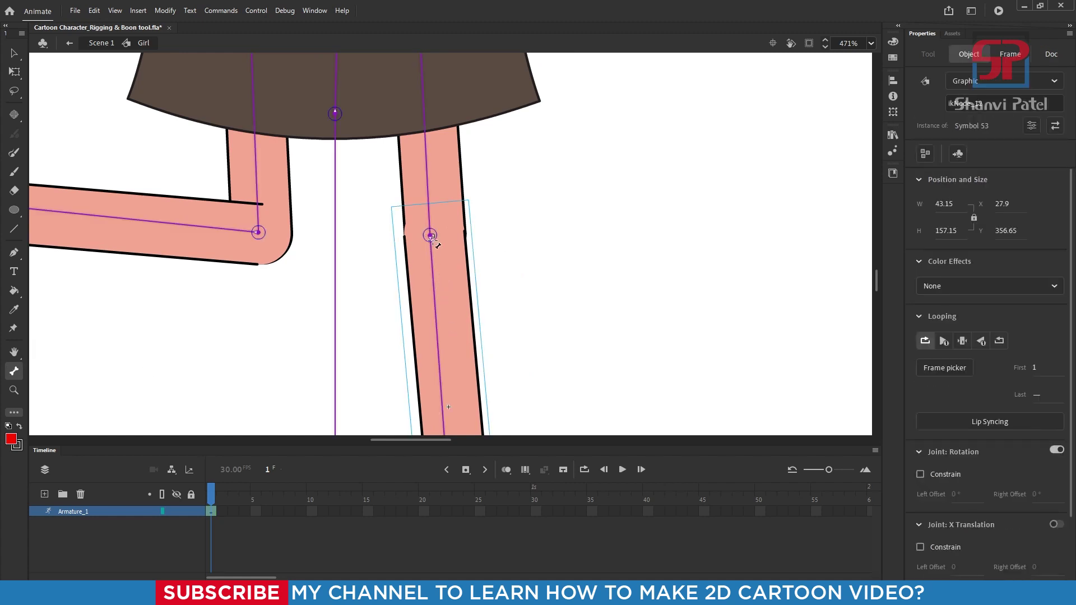
scroll(431, 236, up, 3)
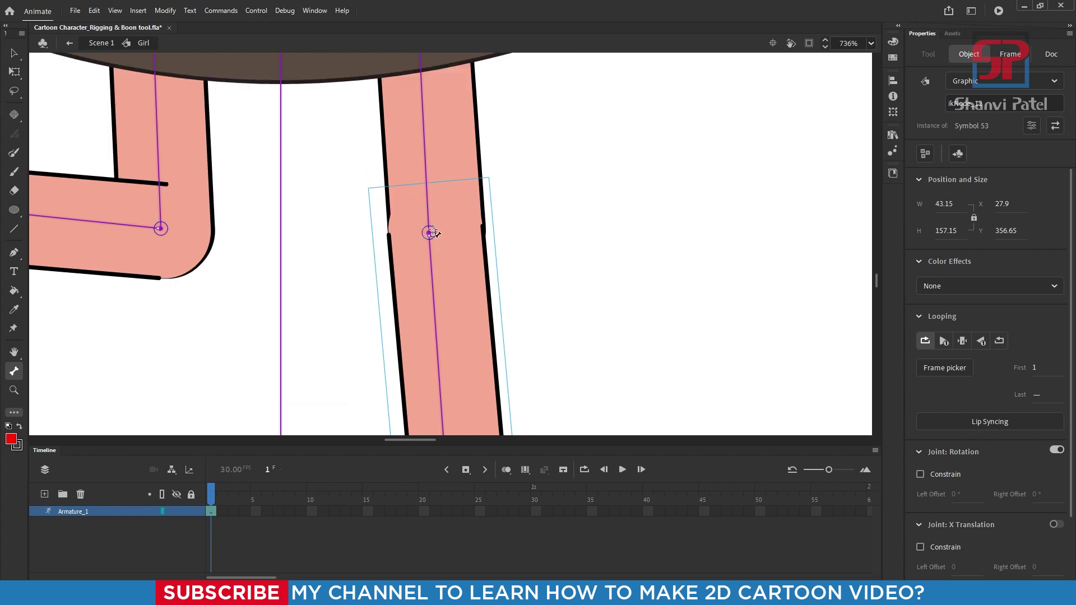
click(945, 475)
drag(964, 500, 977, 491)
click(960, 498)
text(0)
click(1036, 496)
click(1041, 498)
text(160)
key(Return)
scroll(501, 258, down, 5)
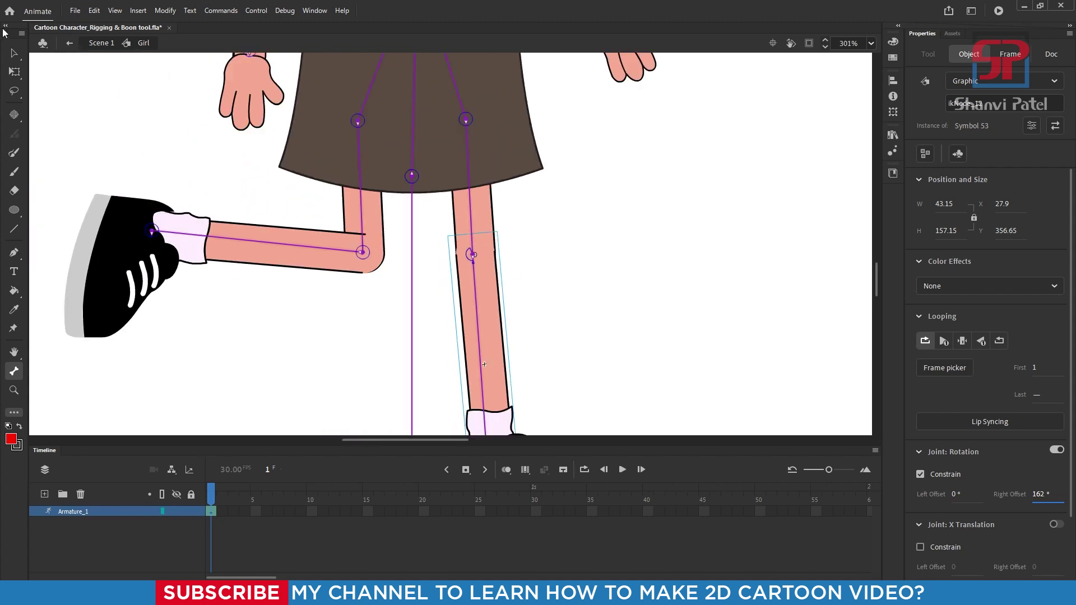
Move the constrained lower leg with the Selection tool to test its rotation limits at the knee.
click(14, 55)
drag(482, 382, 494, 483)
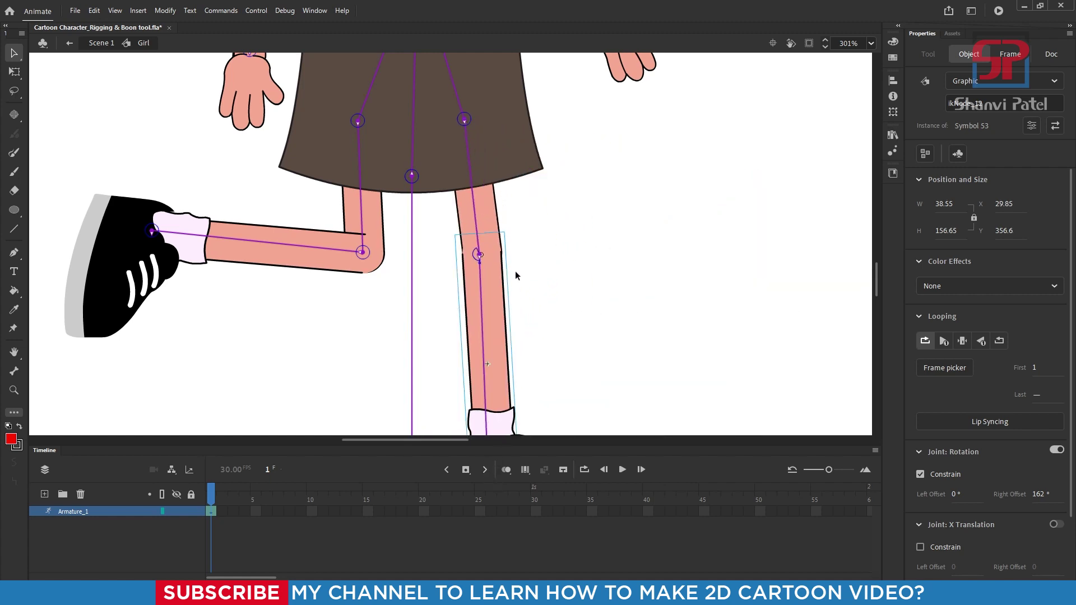
scroll(516, 274, down, 2)
click(494, 290)
scroll(492, 266, up, 3)
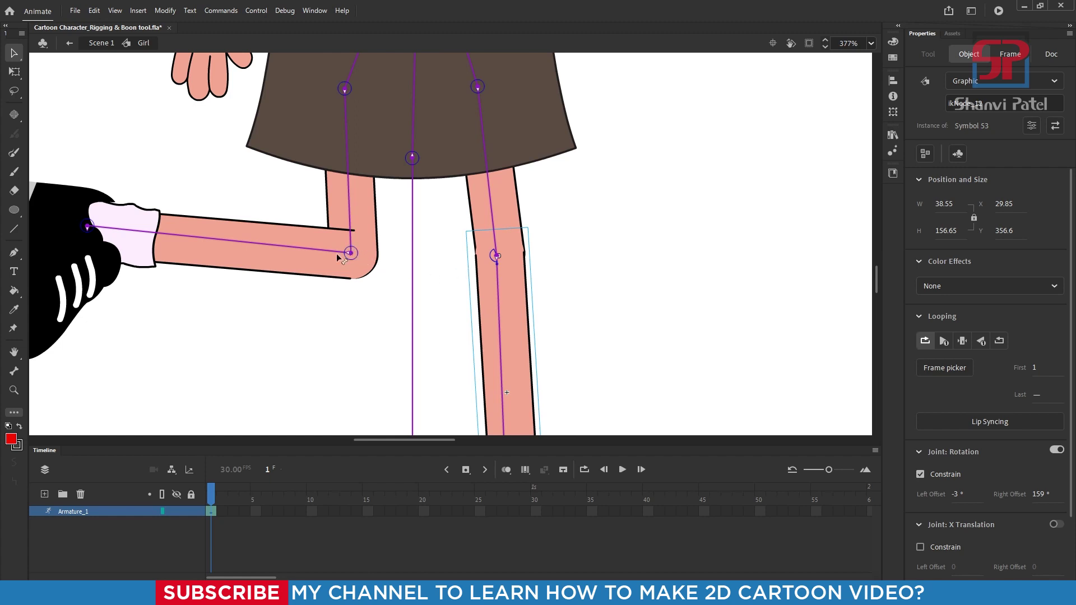
Straighten the backward-bent leg beneath the skirt and take up the Bone tool to examine its knee joint closely.
scroll(443, 259, down, 5)
drag(350, 255, 400, 334)
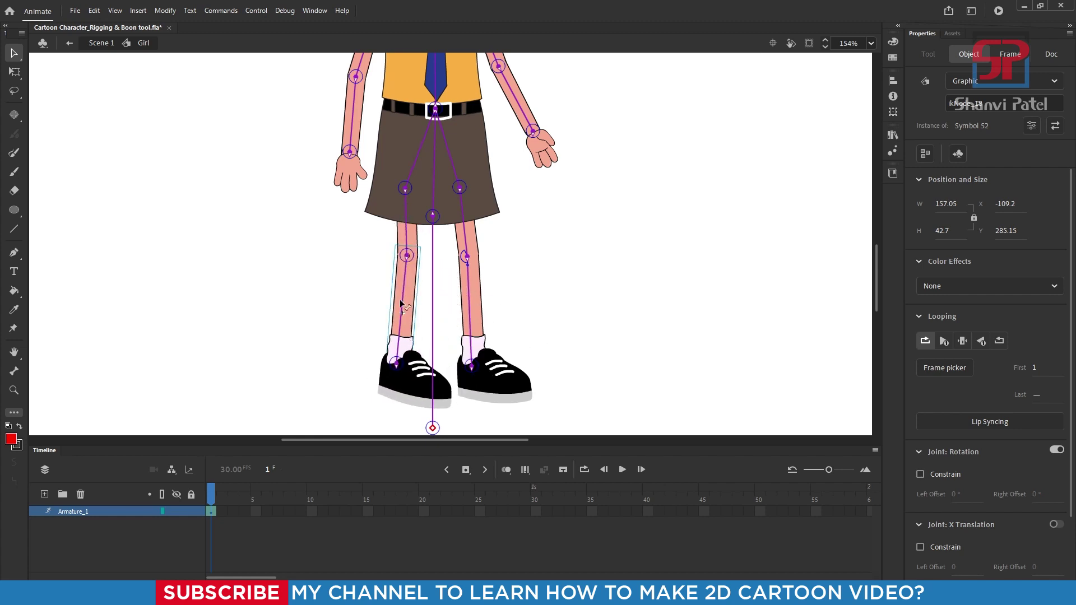
scroll(403, 265, up, 3)
click(15, 372)
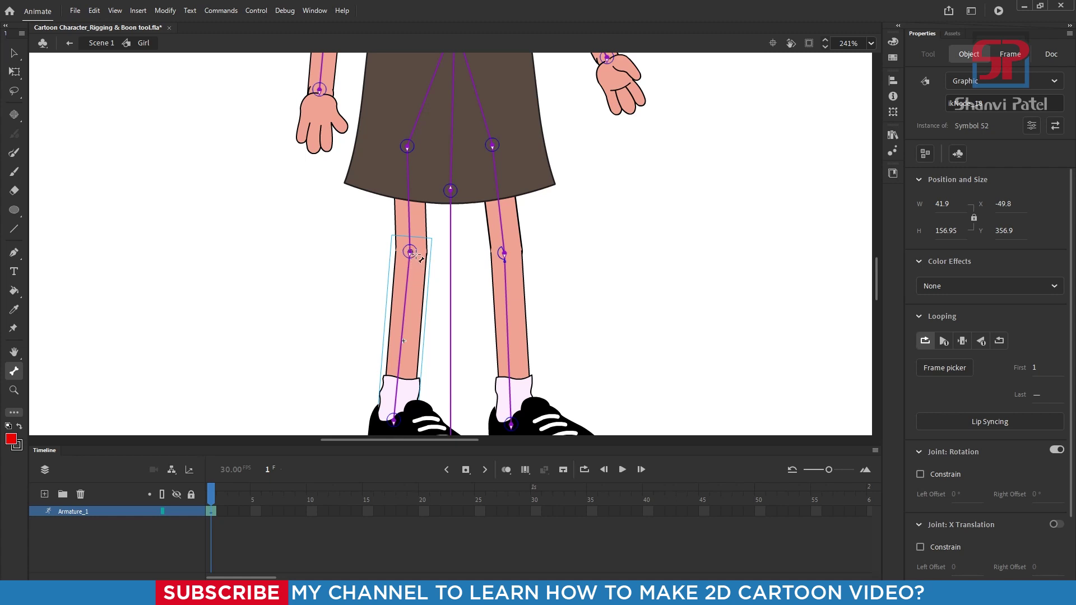
scroll(412, 255, up, 3)
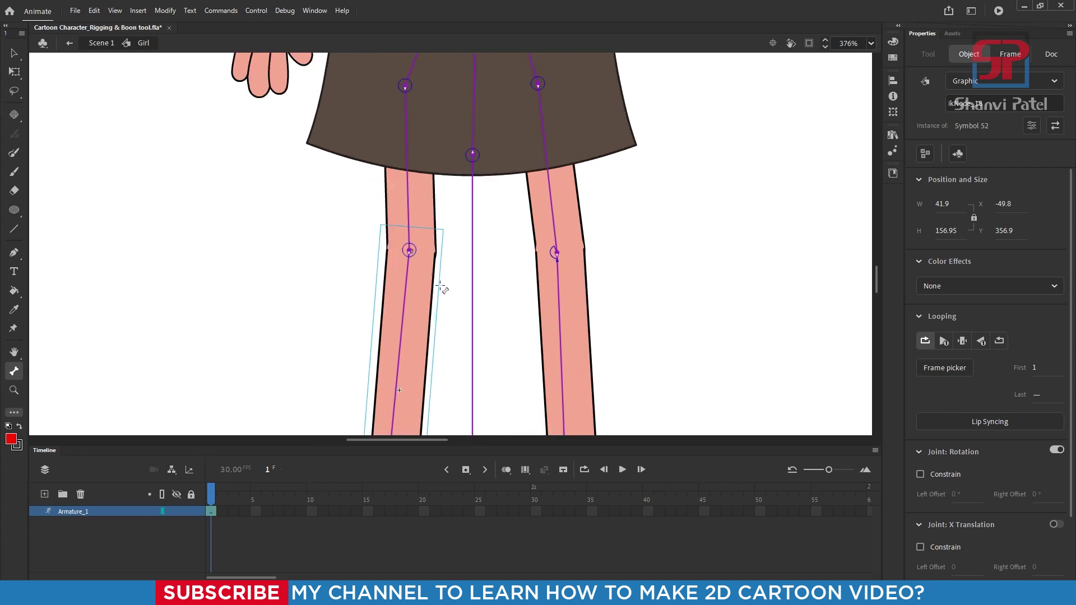
Constrain the joint rotation of this leg's lower leg with a left offset of 0° and a right offset of 162°.
click(933, 474)
click(957, 495)
text(0)
click(1039, 495)
text(160)
key(Return)
scroll(525, 286, down, 3)
key(Up)
key(Up)
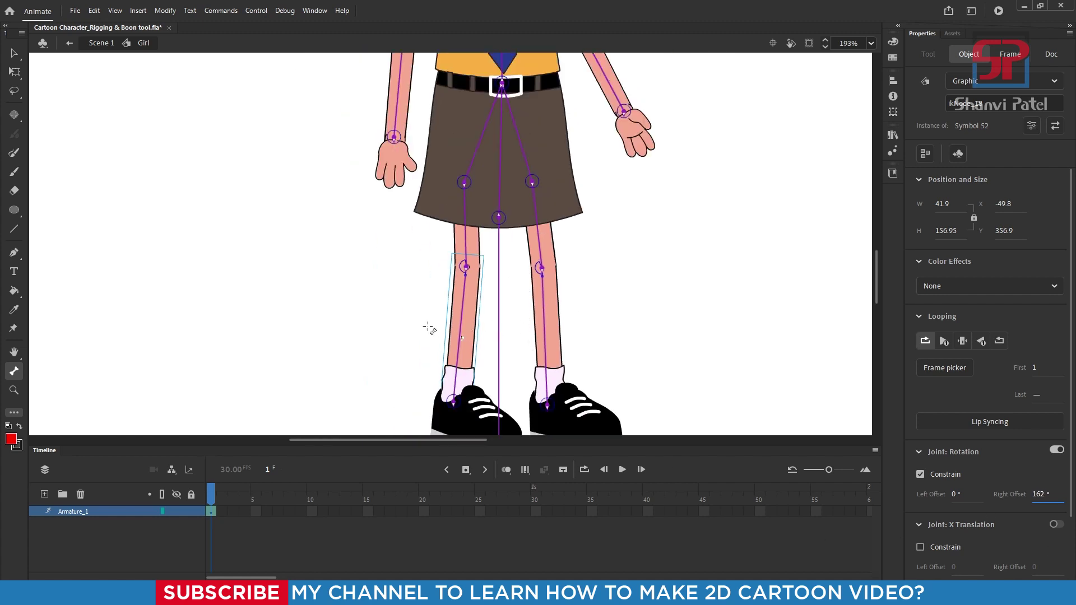
Swing the newly constrained lower leg with the Selection tool to test its rotation limits.
click(14, 53)
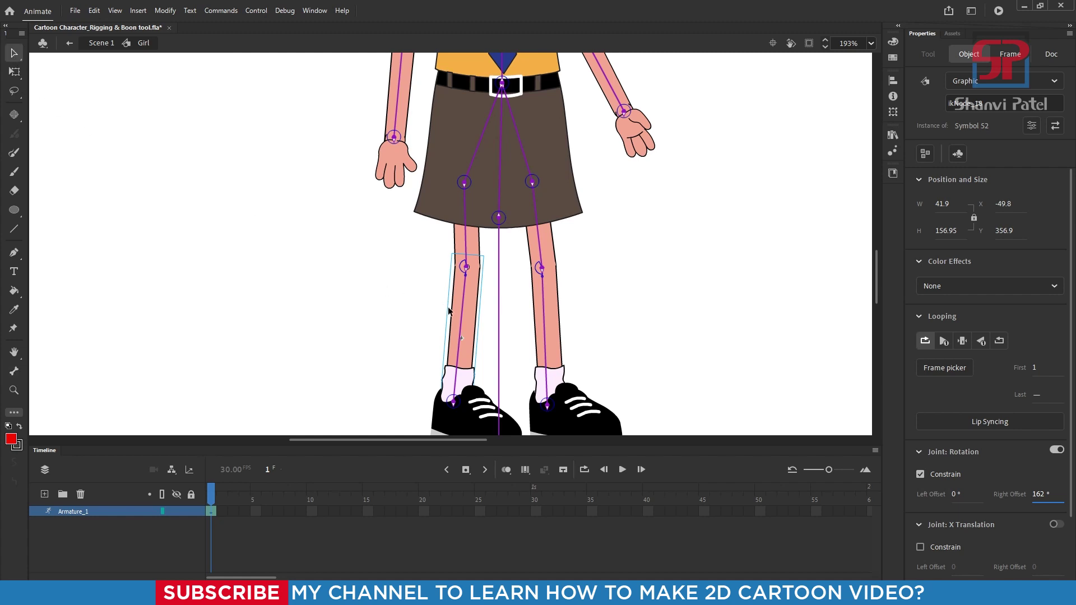
drag(464, 330, 457, 396)
scroll(449, 319, down, 4)
scroll(477, 356, down, 1)
Select the girl's head and tilt it backward to test how it rotates at the neck joint.
scroll(487, 195, up, 2)
click(519, 132)
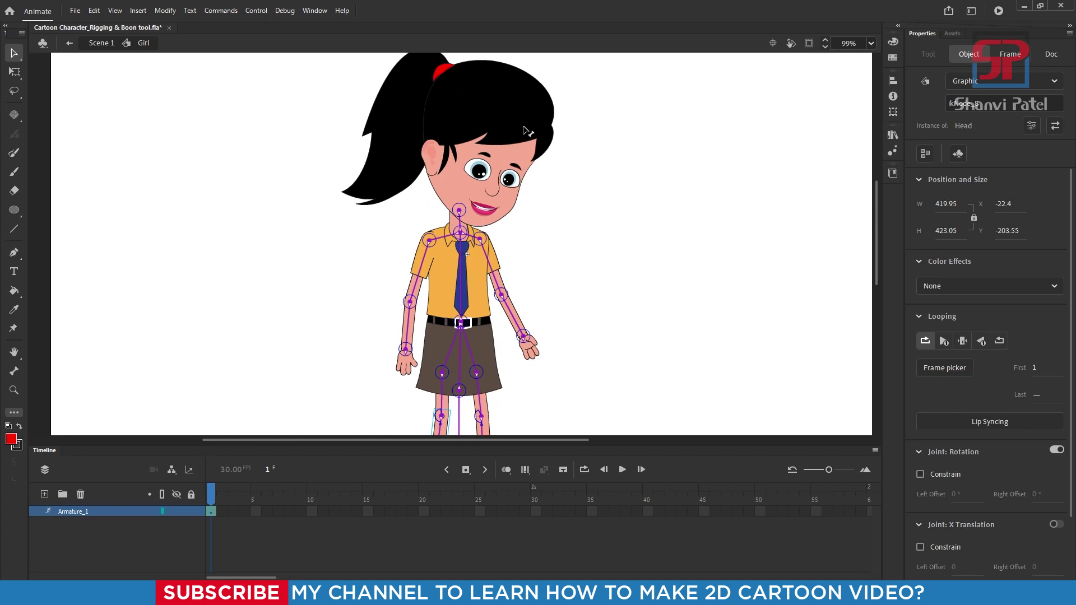
drag(524, 126, 483, 144)
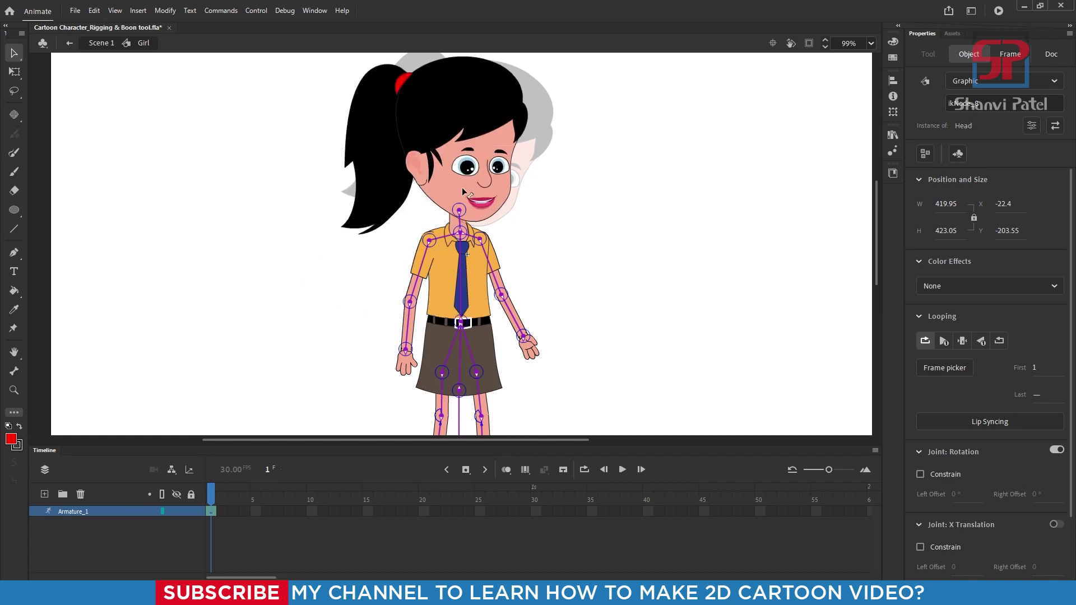
scroll(450, 208, up, 3)
scroll(460, 207, up, 1)
mouse_move(562, 159)
mouse_down()
mouse_move(560, 141)
mouse_move(550, 146)
mouse_up()
Enable the rotation constraint on the head's joint, try a left offset of -186° and a right offset of 3°, and test tilting the head.
click(942, 475)
scroll(523, 240, up, 2)
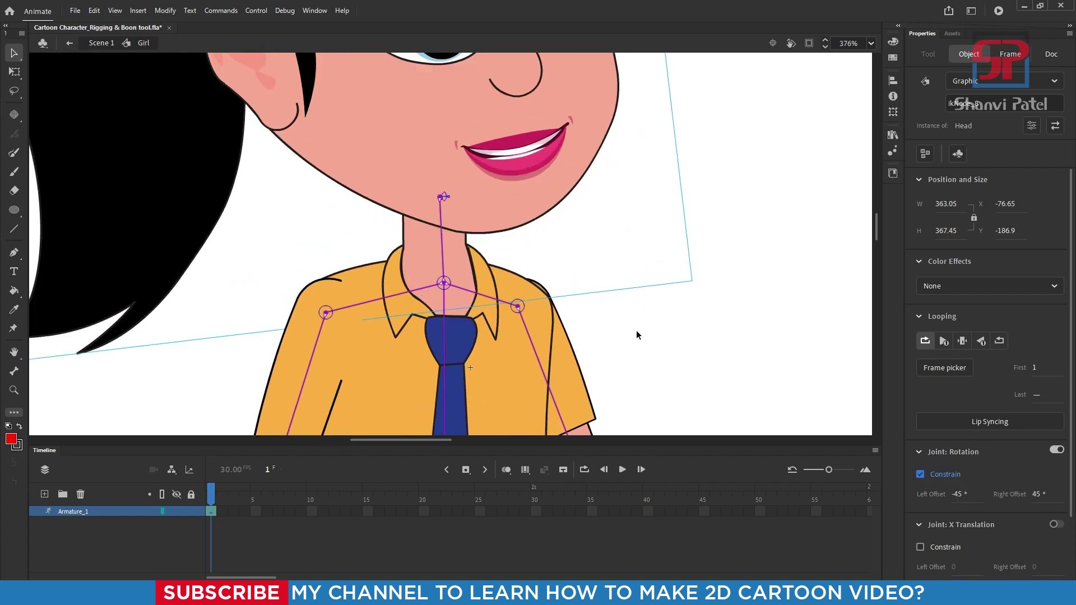
drag(960, 496, 888, 513)
click(1037, 499)
scroll(465, 293, down, 3)
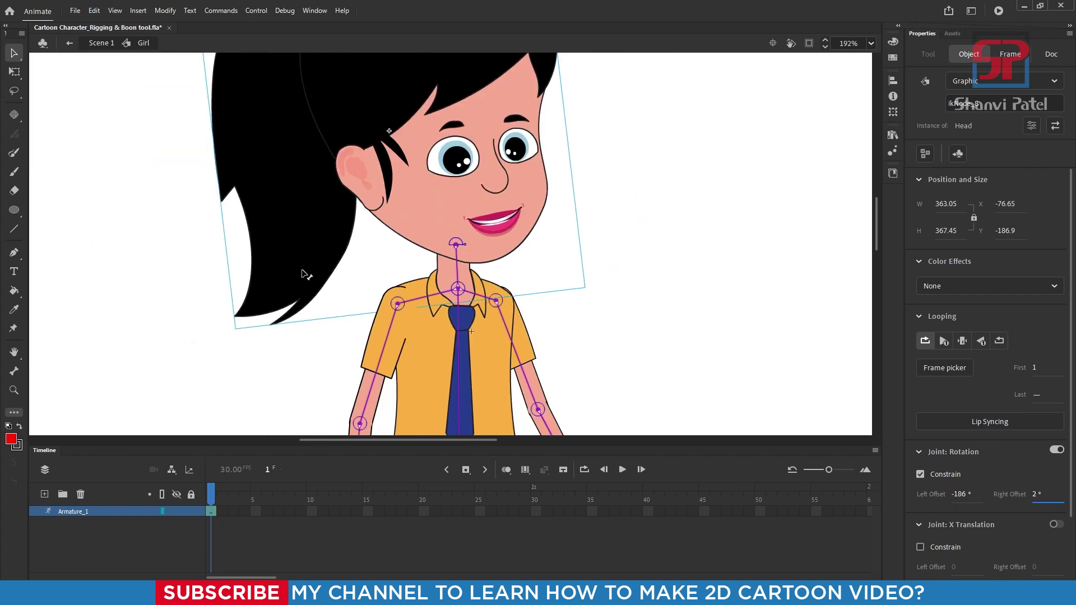
click(470, 165)
scroll(508, 209, down, 3)
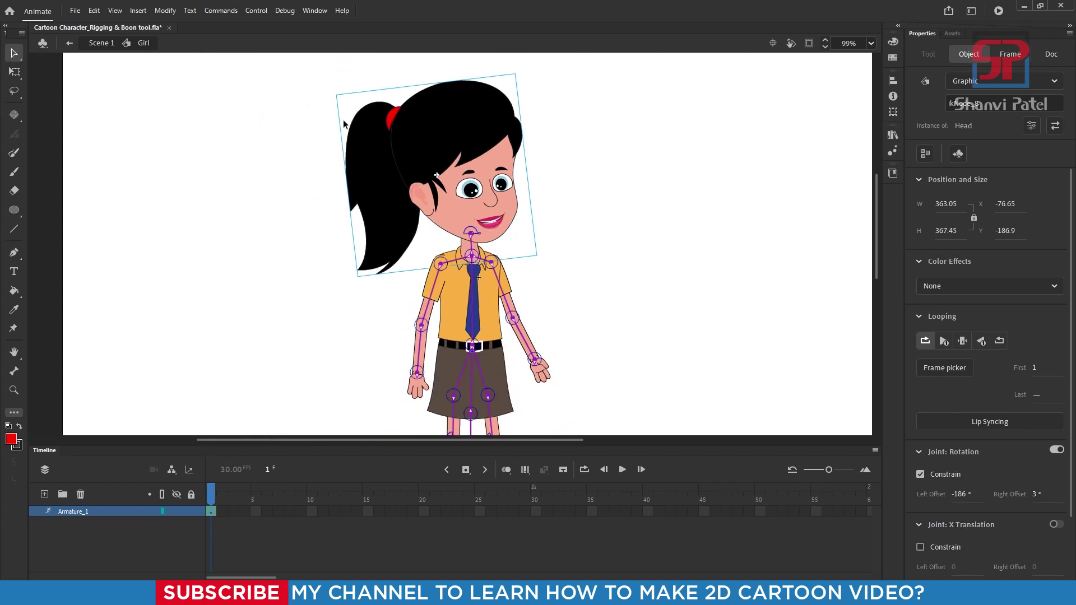
mouse_move(414, 111)
mouse_down()
mouse_move(499, 121)
mouse_move(420, 120)
mouse_up()
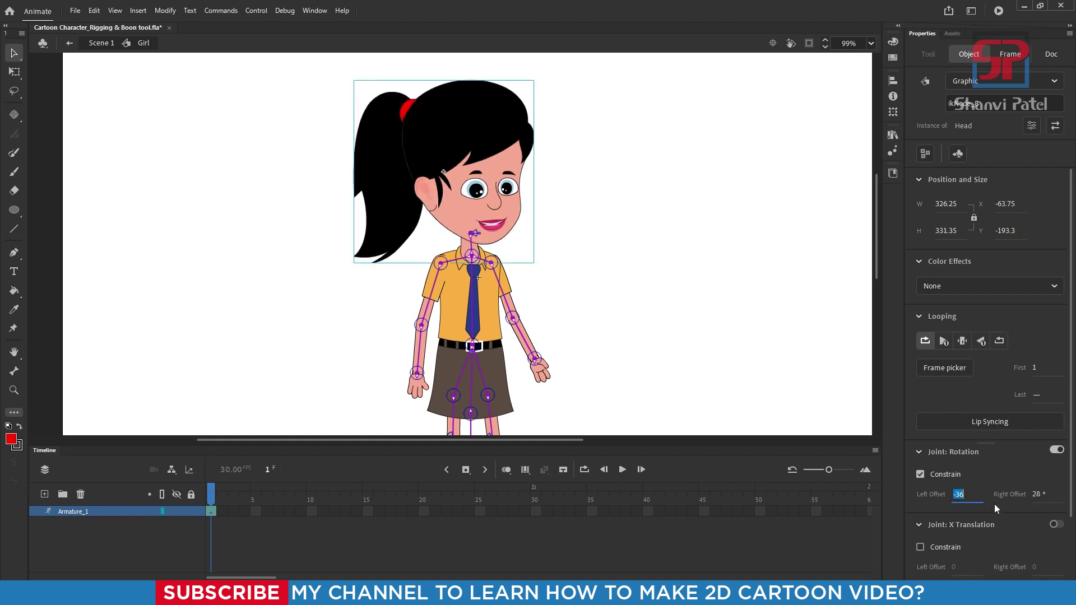
Set the head joint's rotation offsets to 0° left and 30° right, and test the head's tilt.
text(0)
key(Tab)
text(30)
key(Return)
drag(475, 141, 241, 185)
Set the head joint's left rotation offset to -28° and test tilting the head within the limits.
click(957, 494)
text(-)
drag(432, 132, 490, 148)
scroll(488, 189, down, 2)
scroll(502, 297, up, 2)
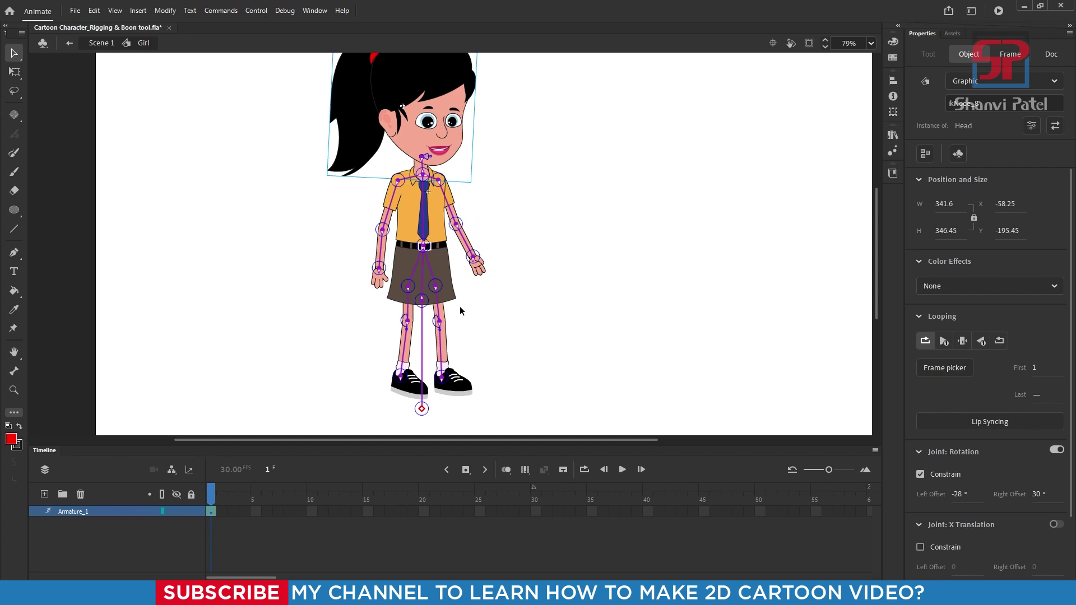
Pose the girl mid-stride with bent elbows, one leg bent backward and the other knee forward, adjusting the front foot.
scroll(460, 306, down, 1)
scroll(424, 210, up, 1)
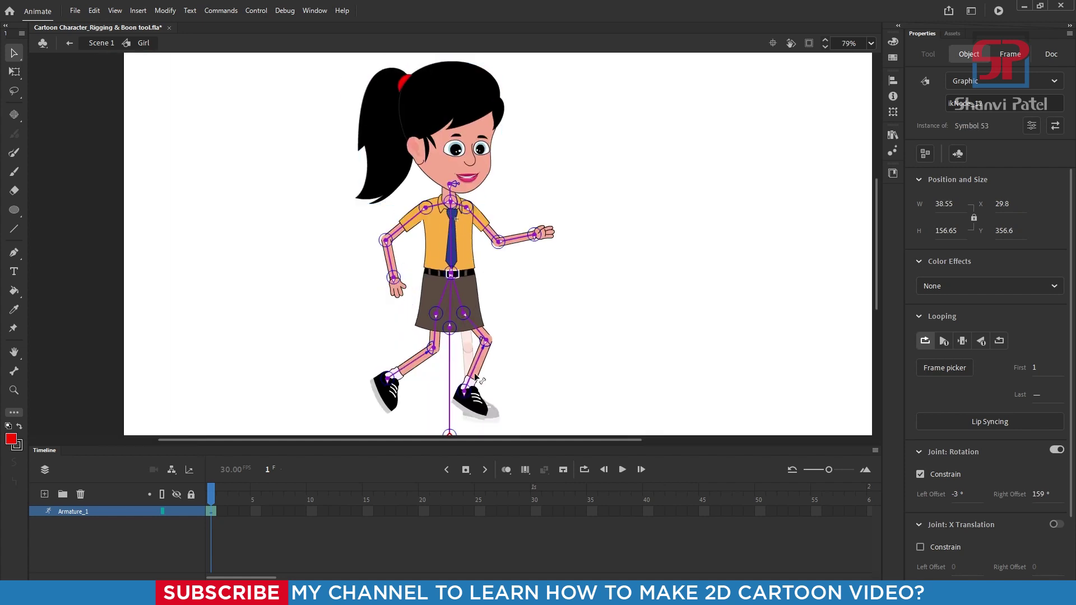
drag(470, 387, 475, 381)
scroll(447, 287, down, 1)
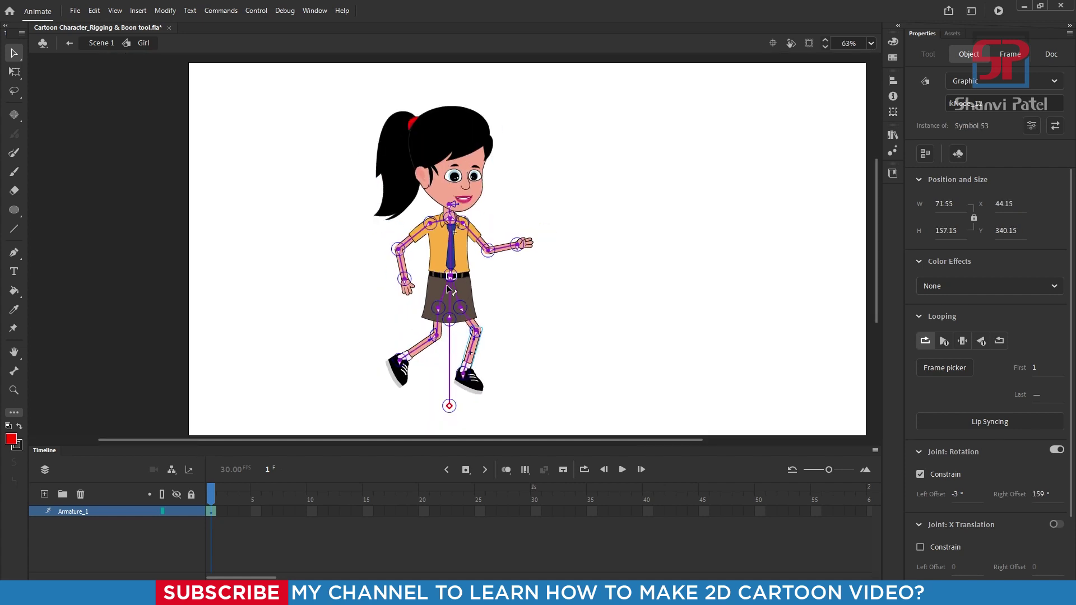
scroll(476, 242, up, 1)
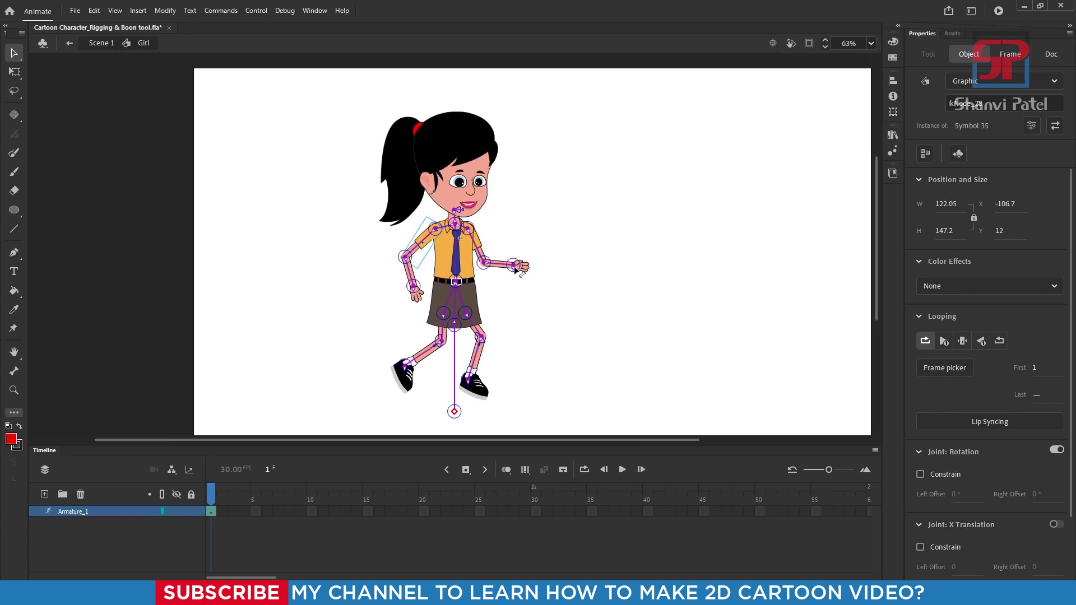
drag(485, 394, 491, 393)
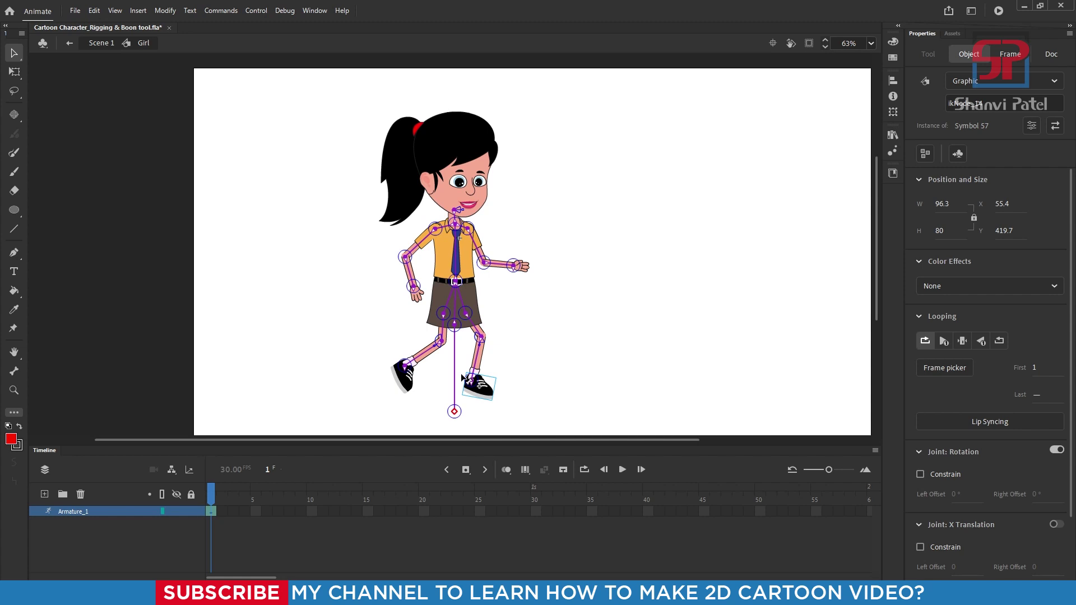
scroll(462, 327, up, 1)
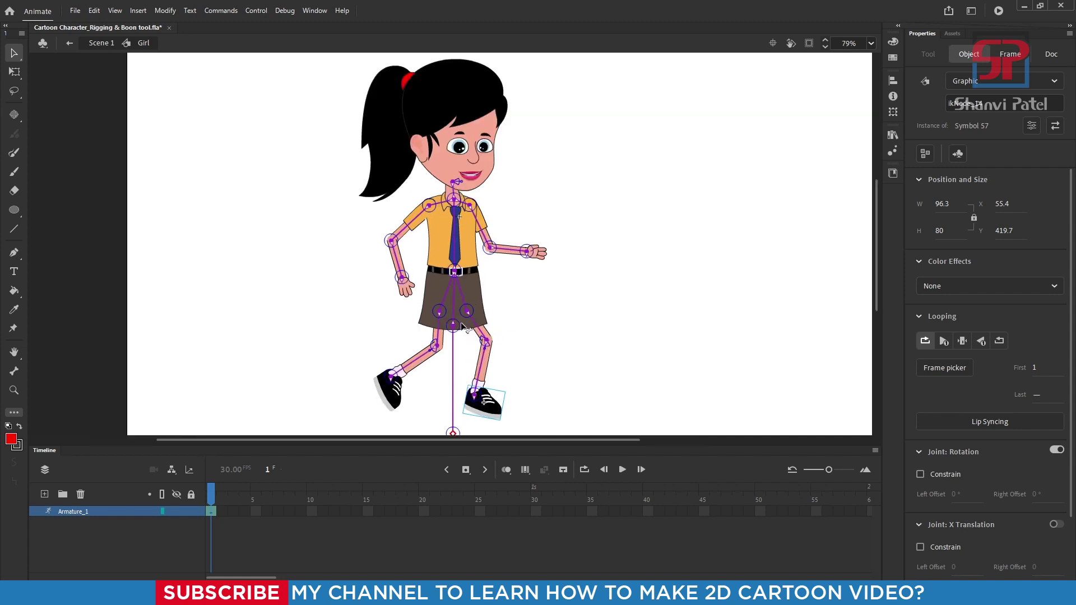
Reduce the timeline's height to enlarge the visible stage around the posed girl.
click(549, 443)
drag(533, 447, 534, 496)
drag(329, 268, 720, 300)
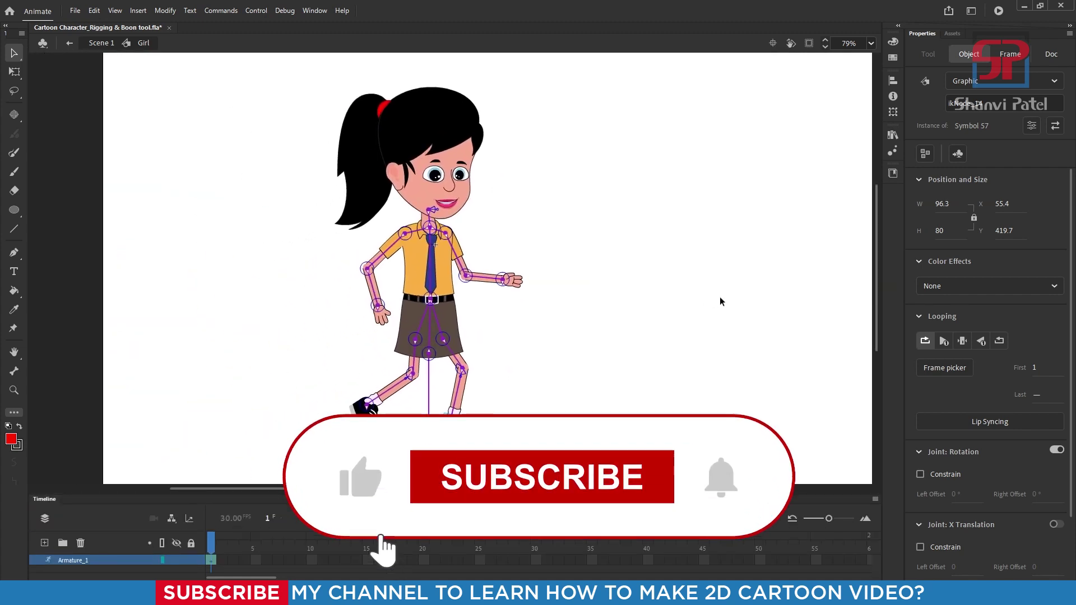